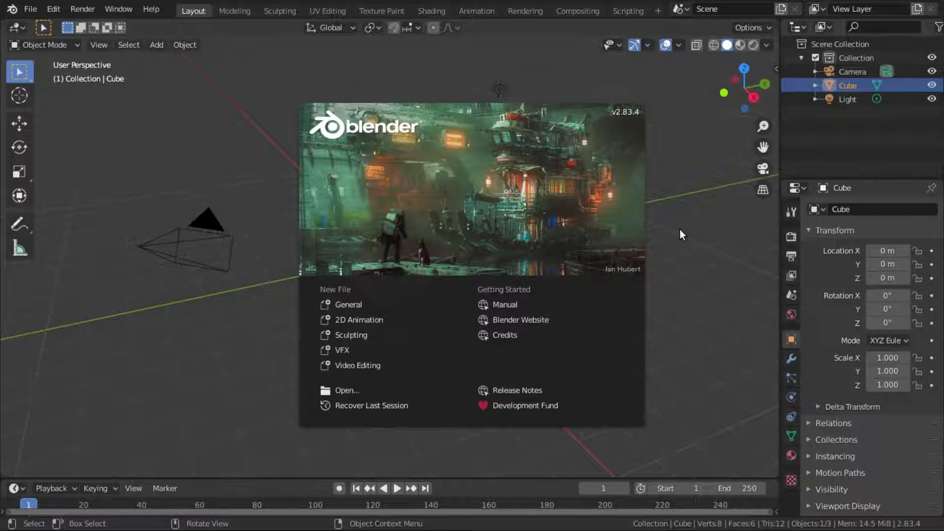
# - Close the splash screen, show the texture settings, and orbit around the default cube
pyautogui.click(680, 229)
pyautogui.click(791, 480)
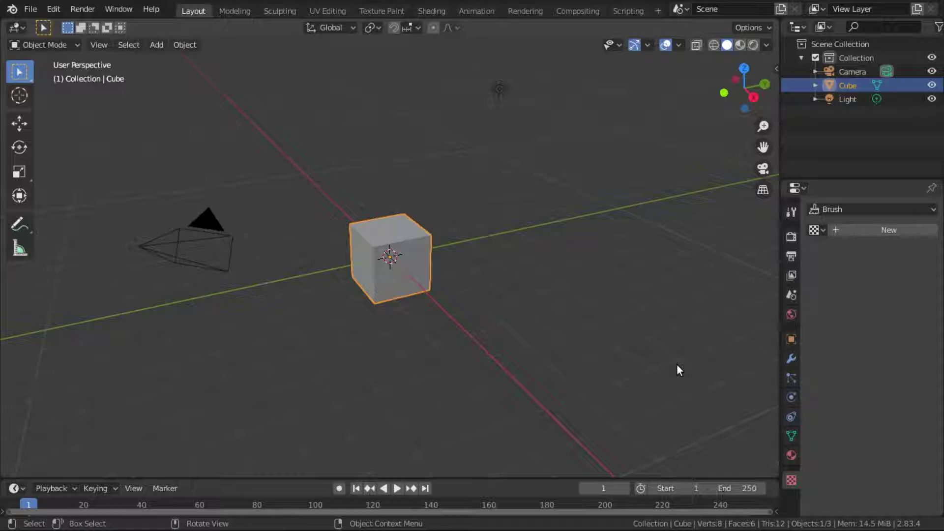
pyautogui.moveTo(259, 322)
pyautogui.mouseDown(button='middle')
pyautogui.moveTo(453, 320)
pyautogui.moveTo(415, 302)
pyautogui.moveTo(314, 331)
pyautogui.mouseUp(button='middle')
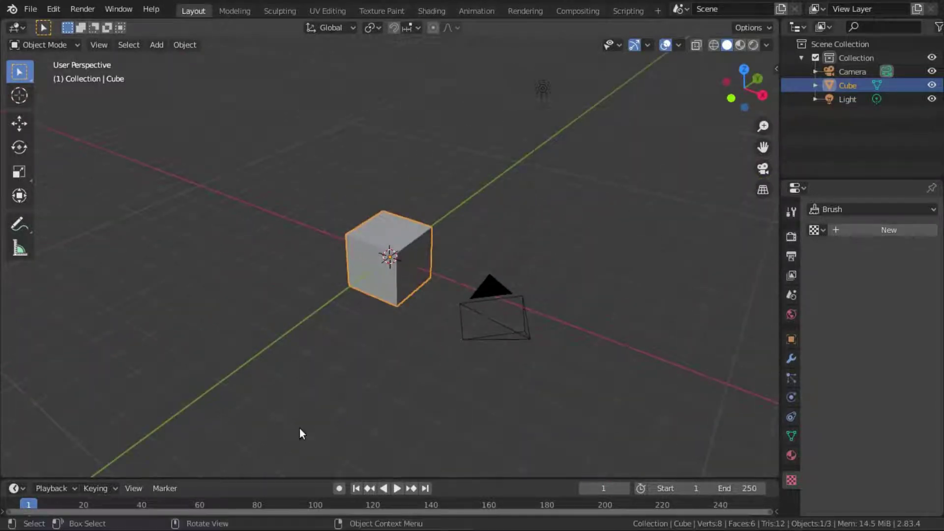
# - Delete the default cube, camera and light from the scene
pyautogui.press('a')
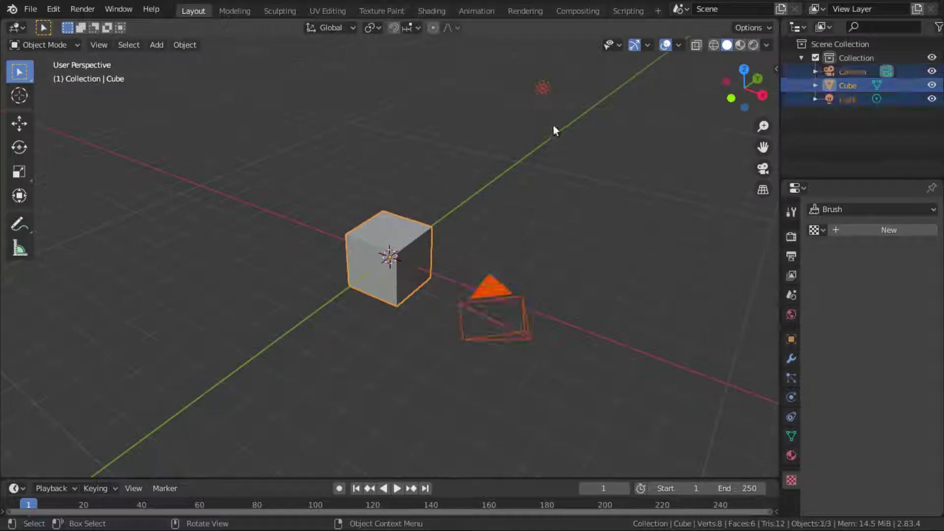
pyautogui.press('x')
pyautogui.click(528, 235)
pyautogui.moveTo(436, 296)
pyautogui.mouseDown(button='middle')
pyautogui.moveTo(571, 284)
pyautogui.moveTo(533, 308)
pyautogui.moveTo(447, 298)
pyautogui.moveTo(479, 288)
pyautogui.moveTo(337, 273)
pyautogui.mouseUp(button='middle')
# - Add a plane mesh and scale it up greatly
pyautogui.hotkey('shift', 'a')
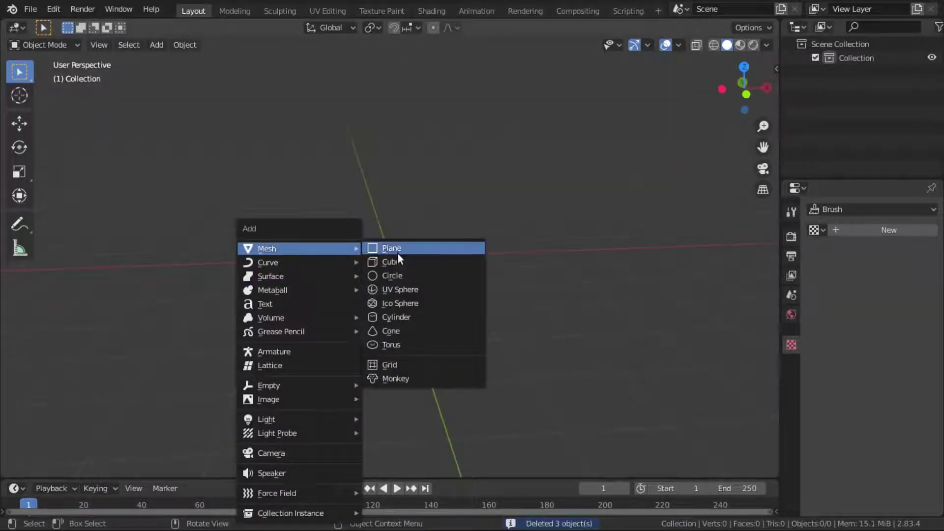
pyautogui.click(398, 250)
pyautogui.moveTo(517, 274)
pyautogui.mouseDown(button='middle')
pyautogui.moveTo(501, 308)
pyautogui.moveTo(513, 264)
pyautogui.mouseUp(button='middle')
pyautogui.press('s')
pyautogui.click(505, 313)
pyautogui.scroll(-3, 514, 264)
pyautogui.click(792, 237)
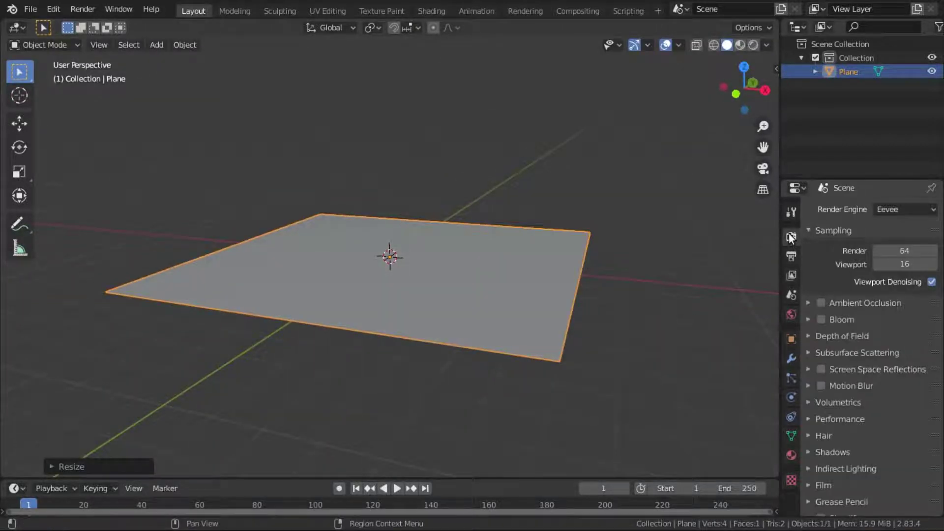
pyautogui.moveTo(379, 302)
pyautogui.mouseDown(button='middle')
pyautogui.moveTo(425, 299)
pyautogui.moveTo(433, 286)
pyautogui.moveTo(371, 310)
pyautogui.moveTo(397, 307)
pyautogui.moveTo(410, 284)
pyautogui.mouseUp(button='middle')
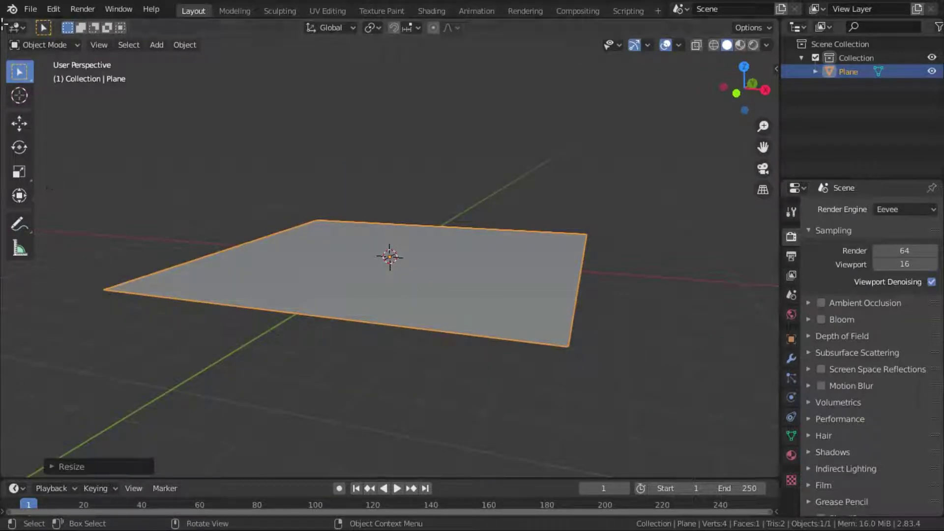
# - Split the 3D view and turn the left half into a Shader Editor
pyautogui.moveTo(2, 24)
pyautogui.mouseDown()
pyautogui.moveTo(491, 117)
pyautogui.moveTo(391, 111)
pyautogui.mouseUp()
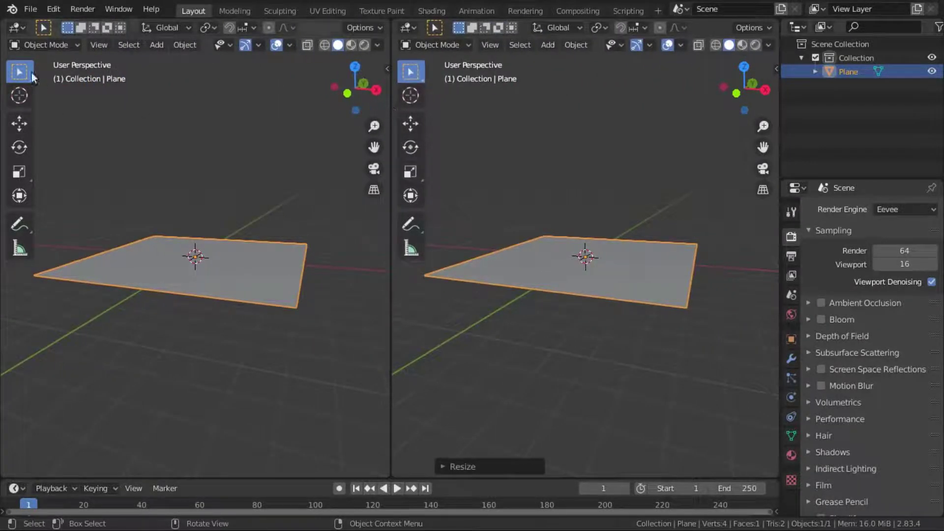
pyautogui.click(17, 30)
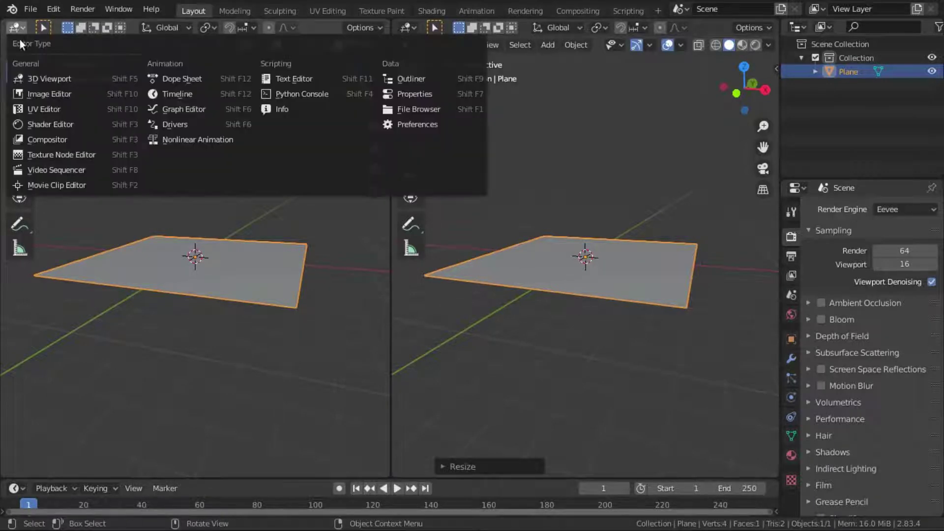
pyautogui.click(48, 123)
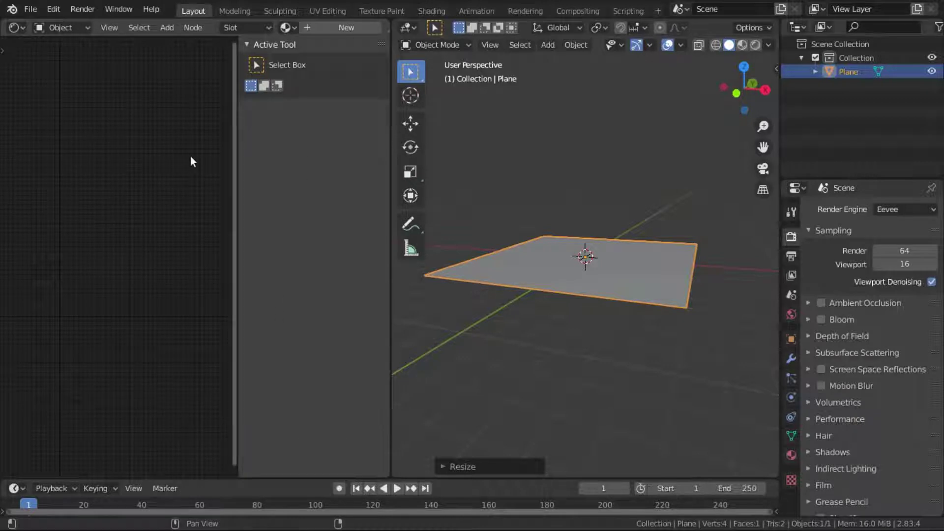
pyautogui.press('n')
pyautogui.moveTo(183, 181); pyautogui.dragTo(171, 211, button='middle')
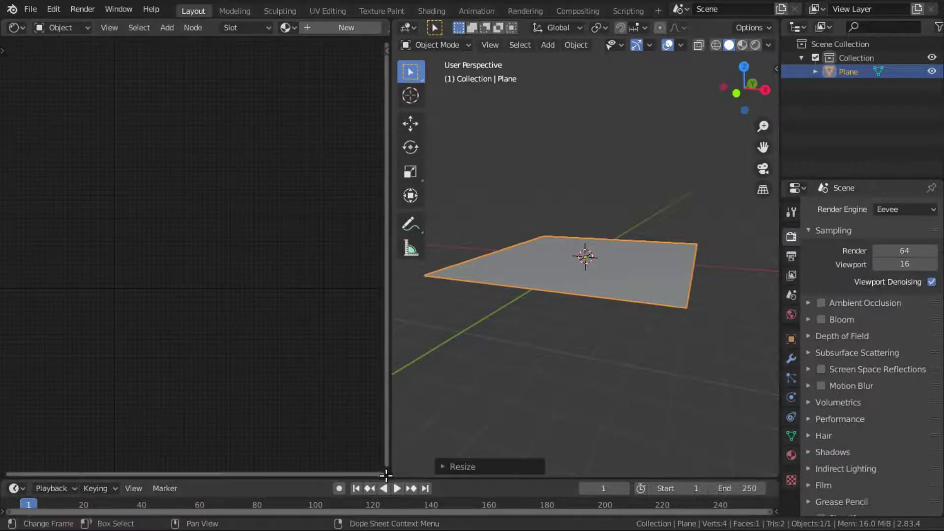
# - Split an Image Editor below the shader editor and give the plane a new material
pyautogui.moveTo(386, 475)
pyautogui.mouseDown()
pyautogui.moveTo(371, 272)
pyautogui.moveTo(371, 298)
pyautogui.mouseUp()
pyautogui.click(19, 315)
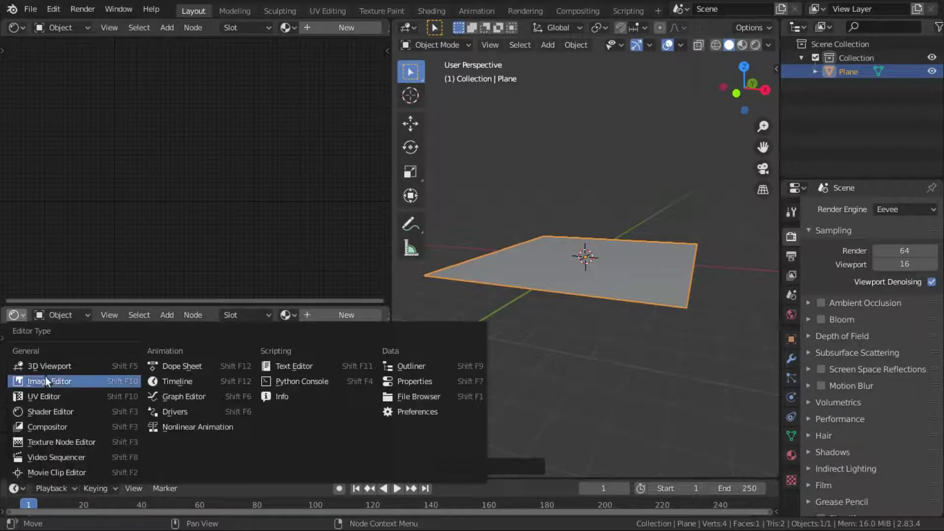
pyautogui.click(47, 381)
pyautogui.scroll(-2, 215, 392)
pyautogui.scroll(-2, 215, 391)
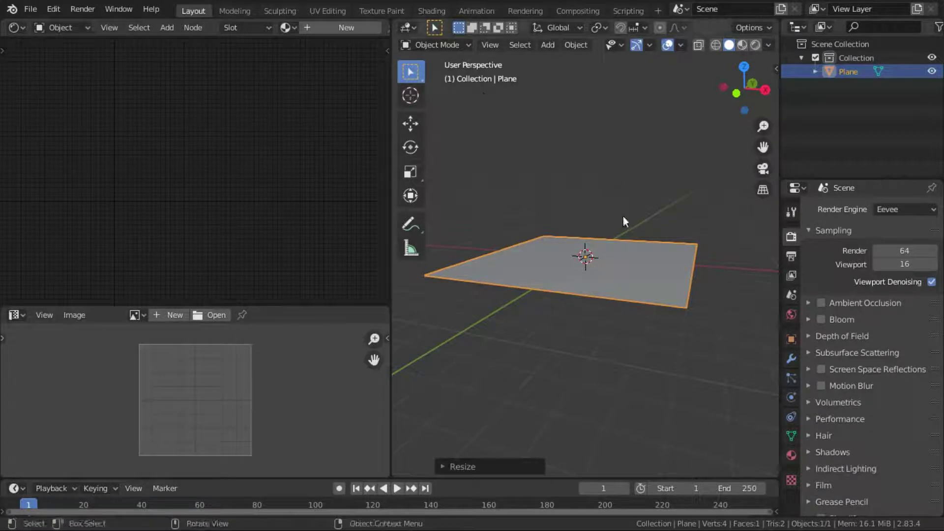
pyautogui.click(321, 29)
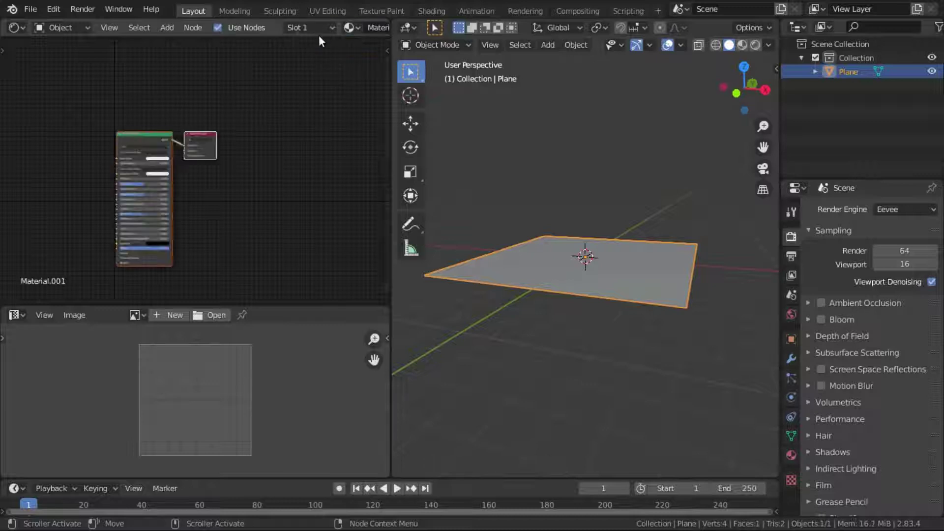
# - Rename the plane's material to PATH
pyautogui.click(385, 29)
pyautogui.write('PATH')
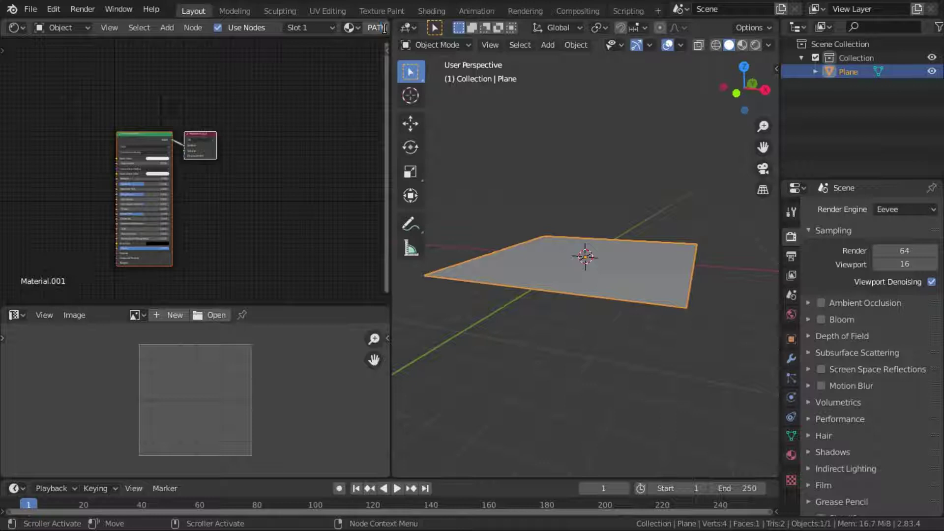
pyautogui.press('Return')
pyautogui.moveTo(244, 201); pyautogui.dragTo(31, 123, button='middle')
pyautogui.scroll(-2, 303, 238)
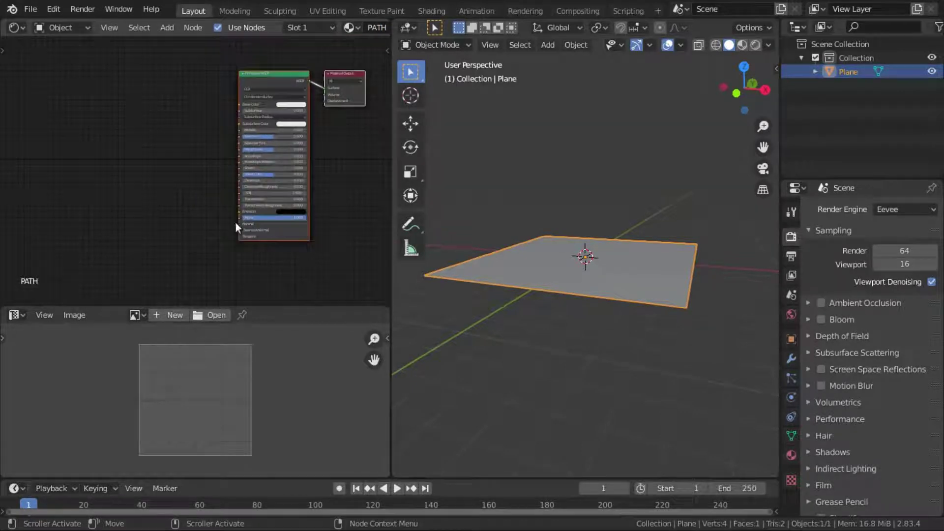
# - Add an Image Texture node left of the shader and browse for its image
pyautogui.hotkey('shift', 'a')
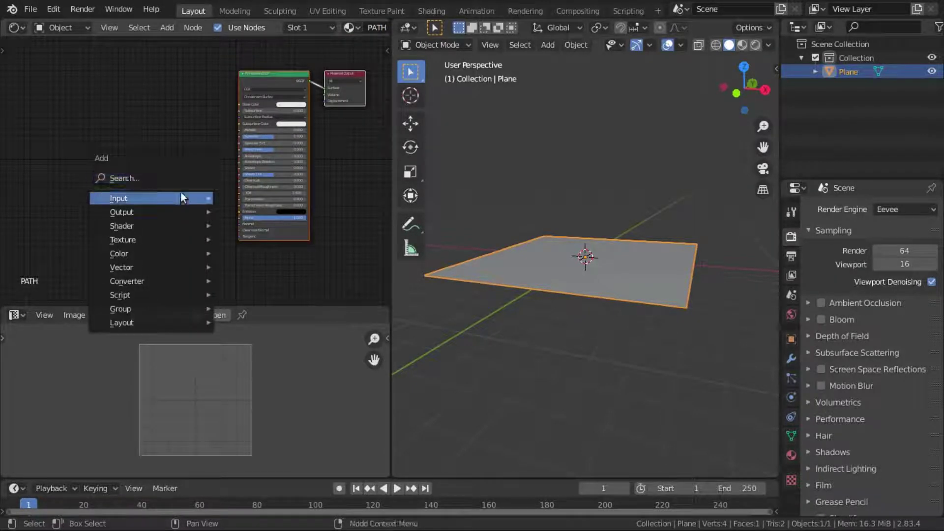
pyautogui.moveTo(148, 240)
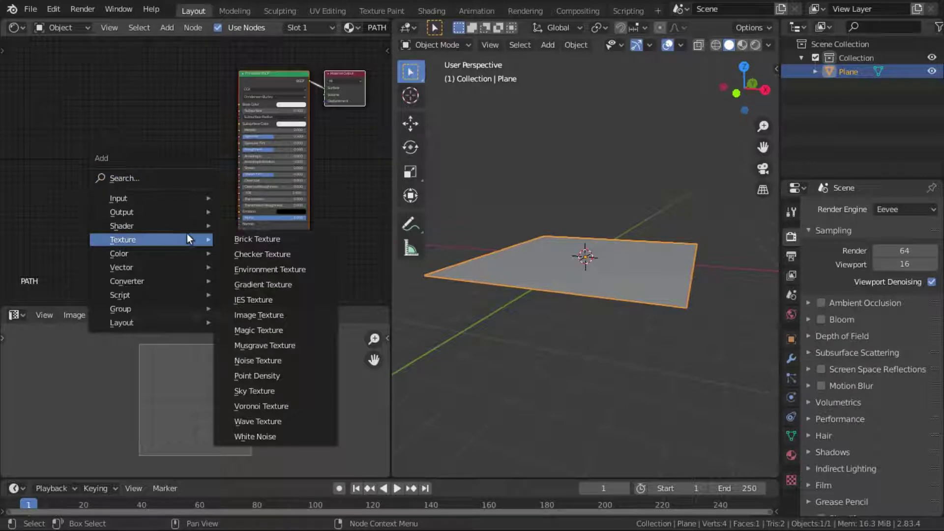
pyautogui.click(274, 314)
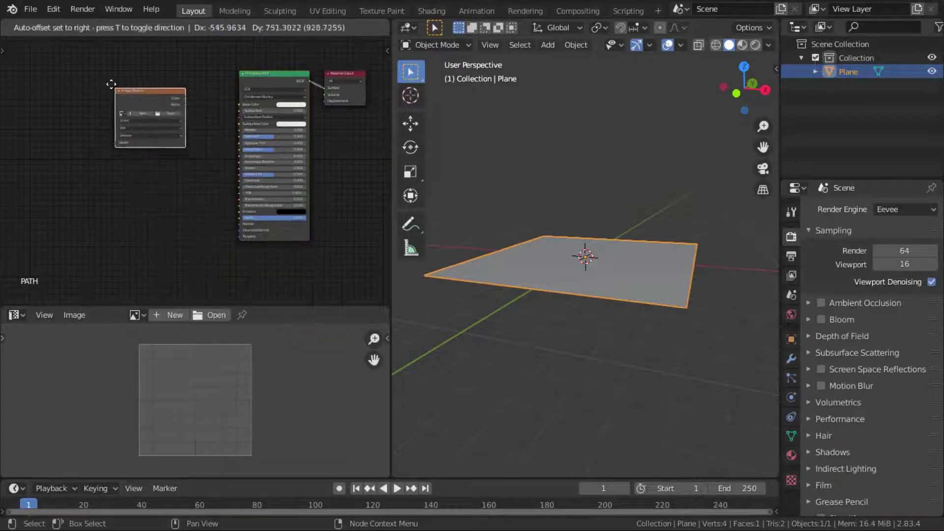
pyautogui.click(76, 74)
pyautogui.scroll(2, 126, 130)
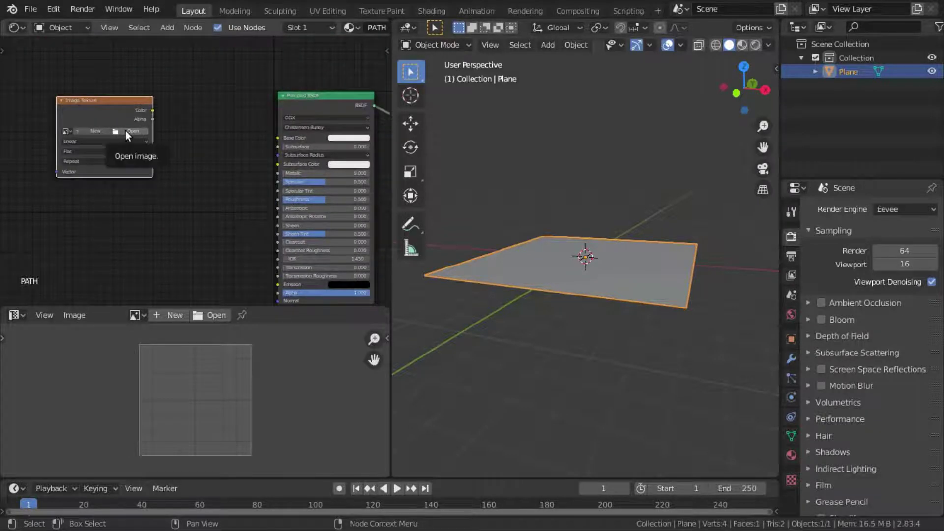
pyautogui.click(126, 130)
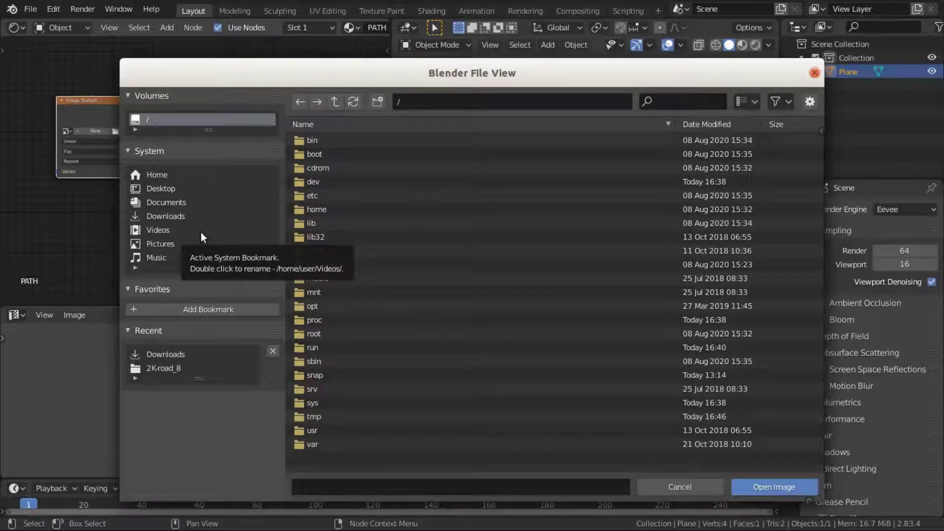
# - From Downloads > 2K-road_8, load 2K-road_8-diffuse.jpg into the Image Texture node
pyautogui.click(186, 216)
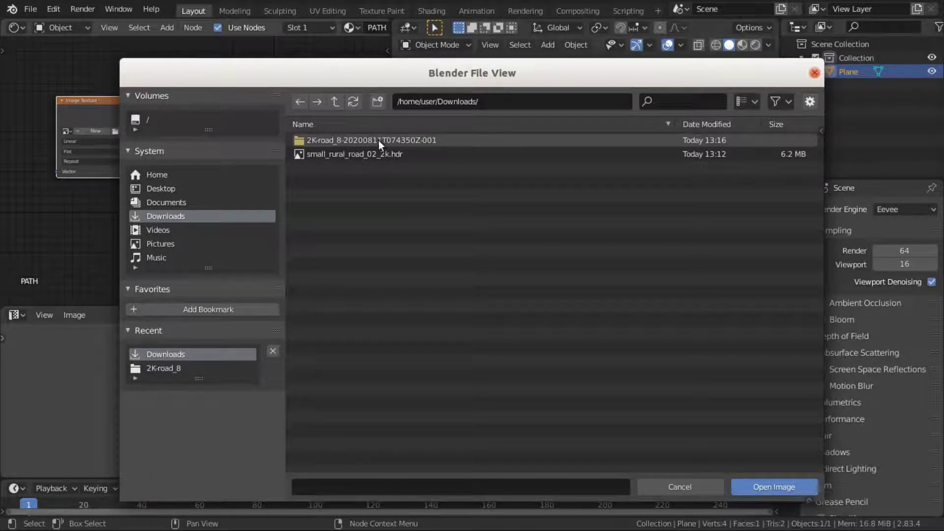
pyautogui.click(359, 143)
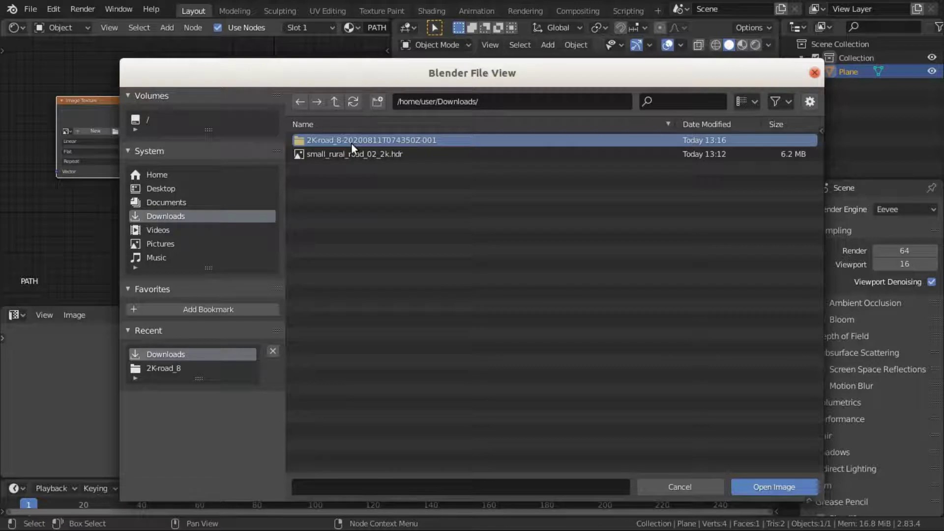
pyautogui.doubleClick(352, 142)
pyautogui.doubleClick(344, 144)
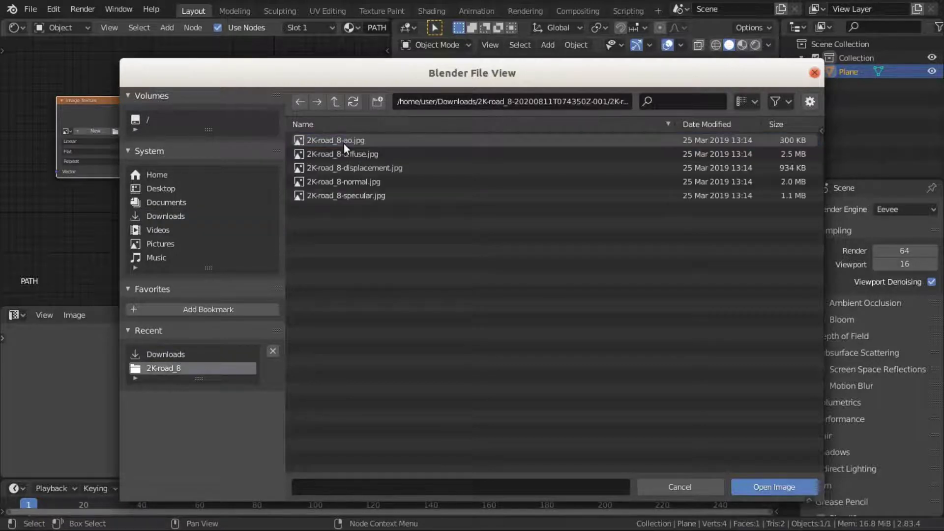
pyautogui.moveTo(370, 264); pyautogui.dragTo(296, 136)
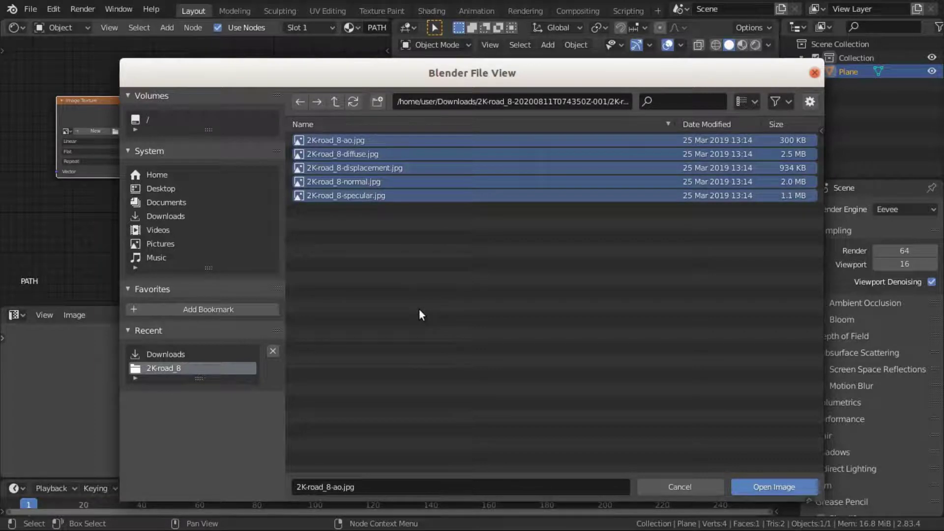
pyautogui.click(329, 195)
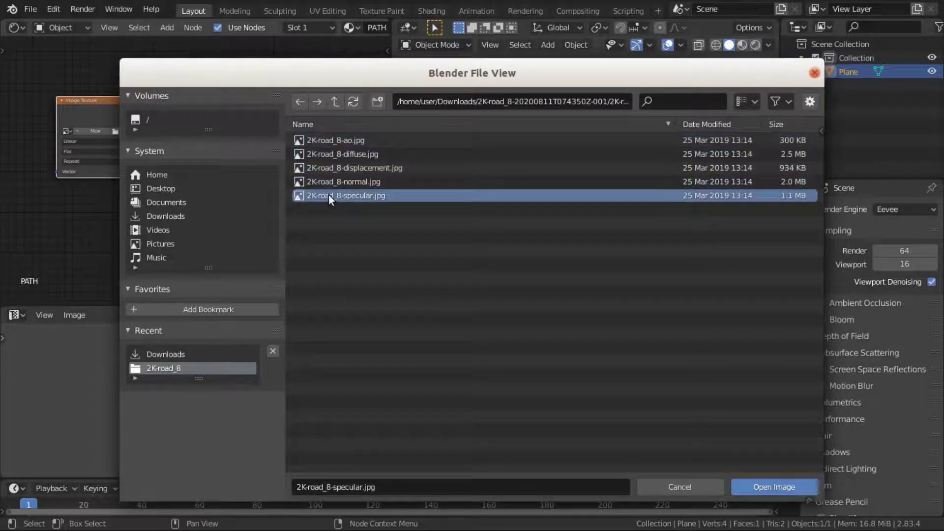
pyautogui.click(331, 184)
pyautogui.click(338, 168)
pyautogui.click(334, 150)
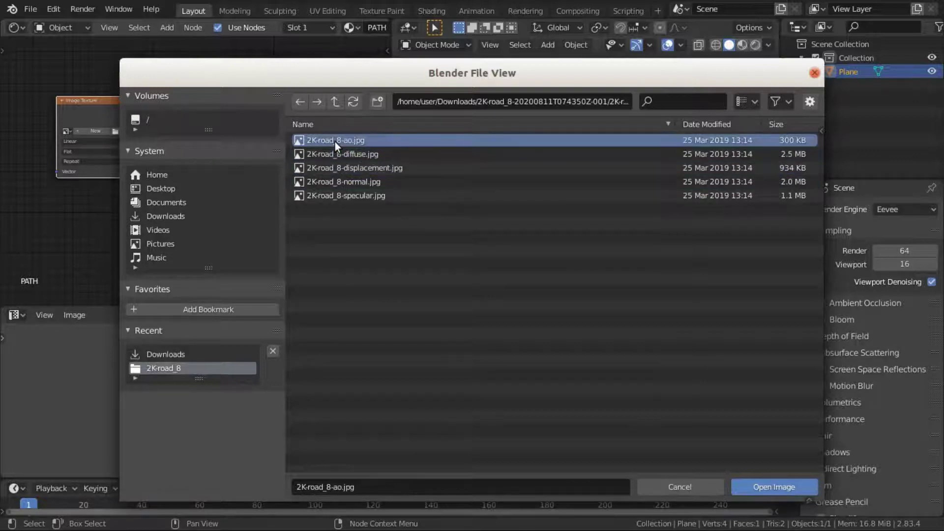
pyautogui.click(337, 156)
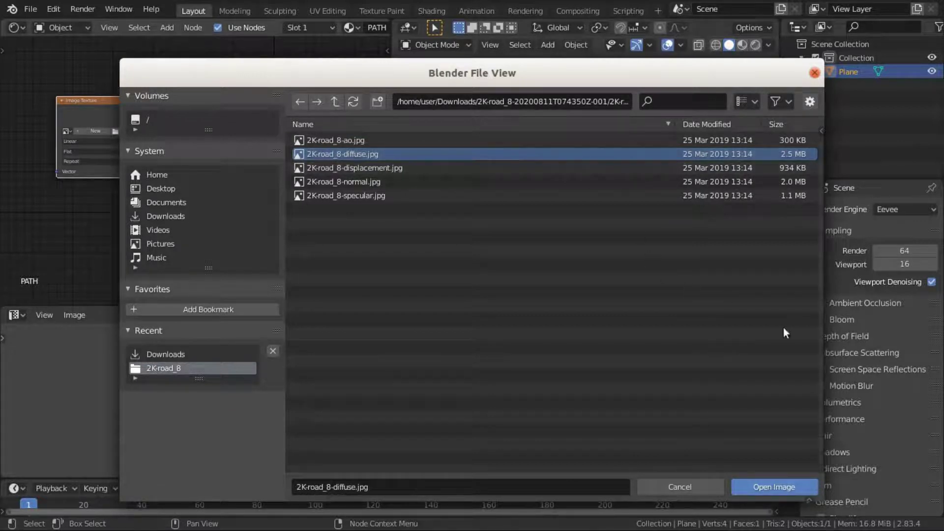
pyautogui.click(768, 487)
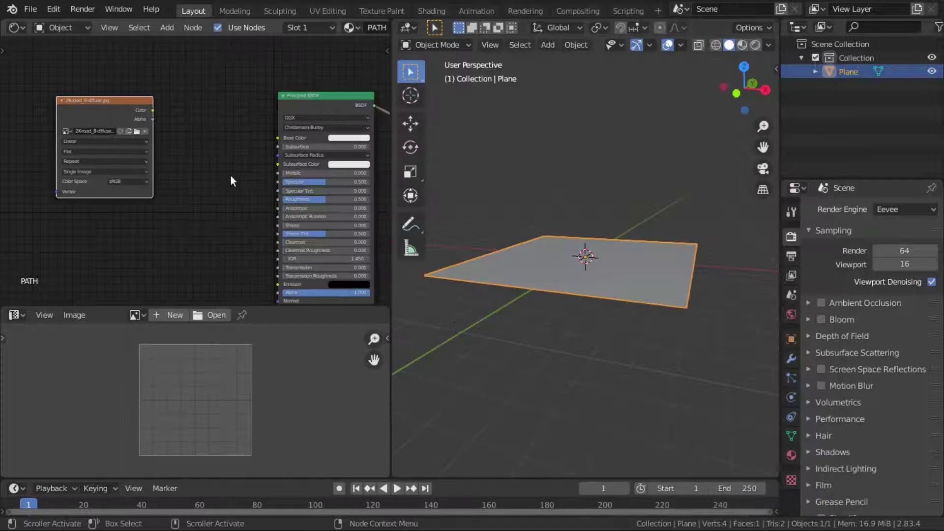
# - UV-unwrap the plane in Edit Mode
pyautogui.scroll(2, 230, 175)
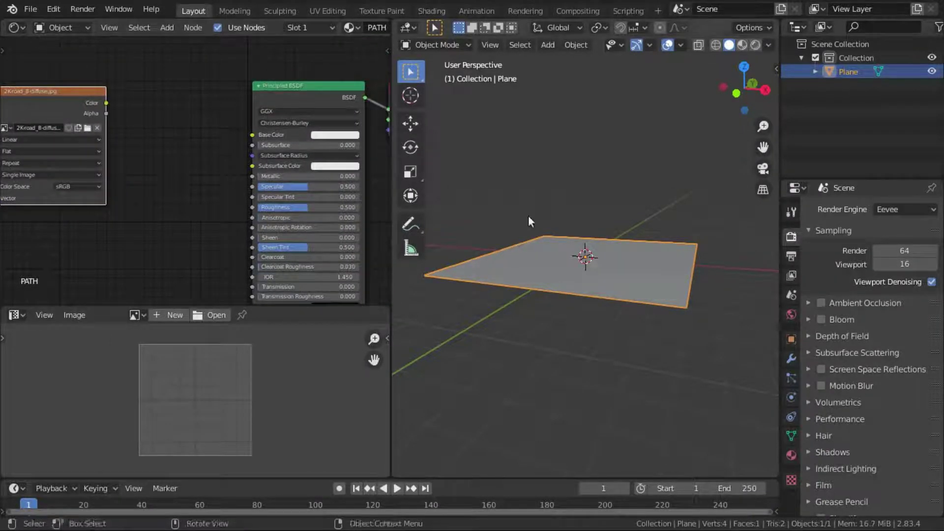
pyautogui.moveTo(533, 224); pyautogui.dragTo(551, 247, button='middle')
pyautogui.moveTo(709, 258); pyautogui.dragTo(616, 302, button='middle')
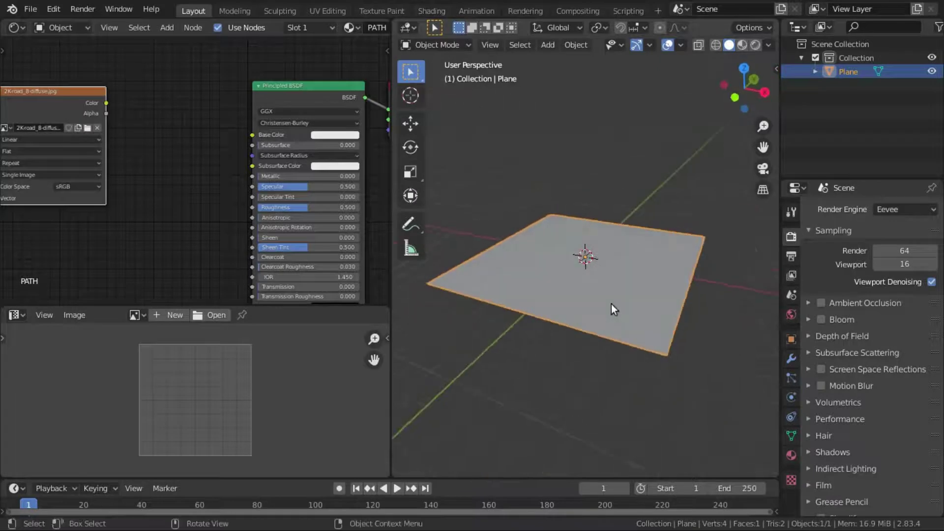
pyautogui.press('Tab')
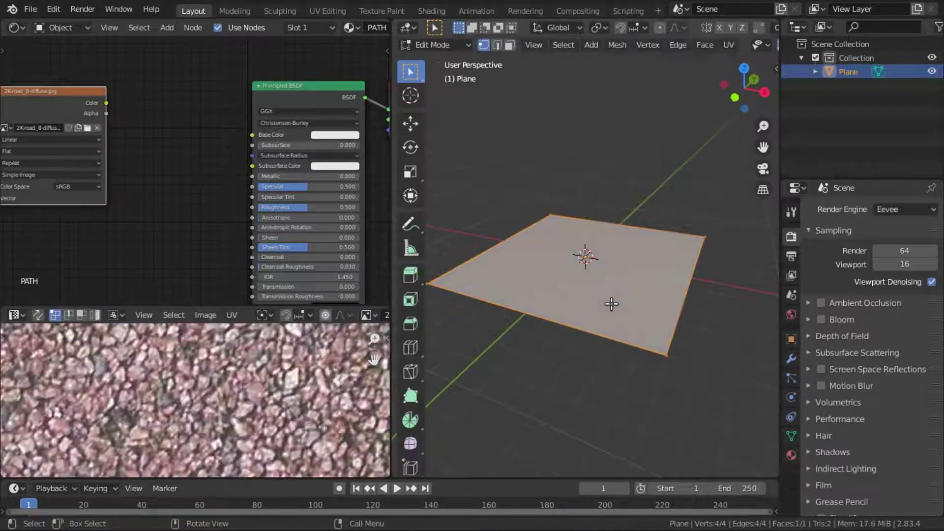
pyautogui.scroll(-2, 280, 401)
pyautogui.scroll(-4, 281, 400)
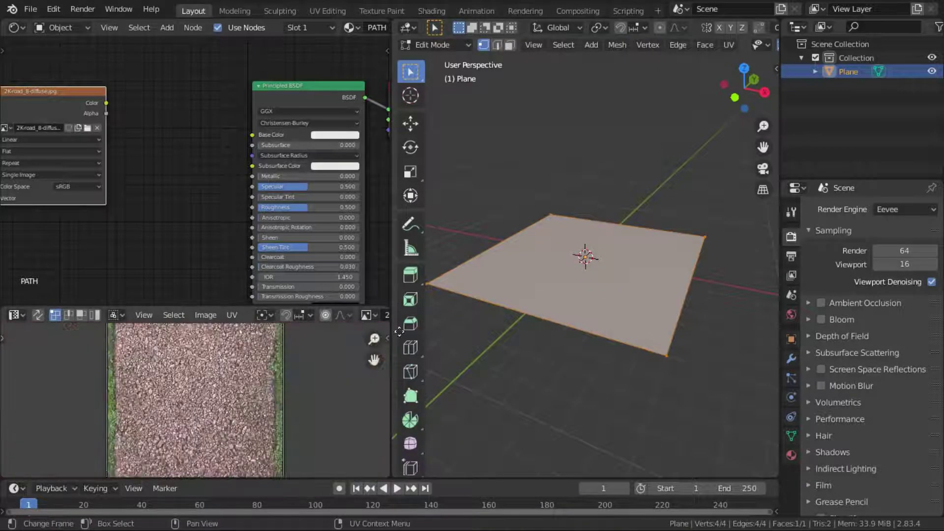
pyautogui.press('u')
pyautogui.click(699, 256)
pyautogui.scroll(-2, 282, 400)
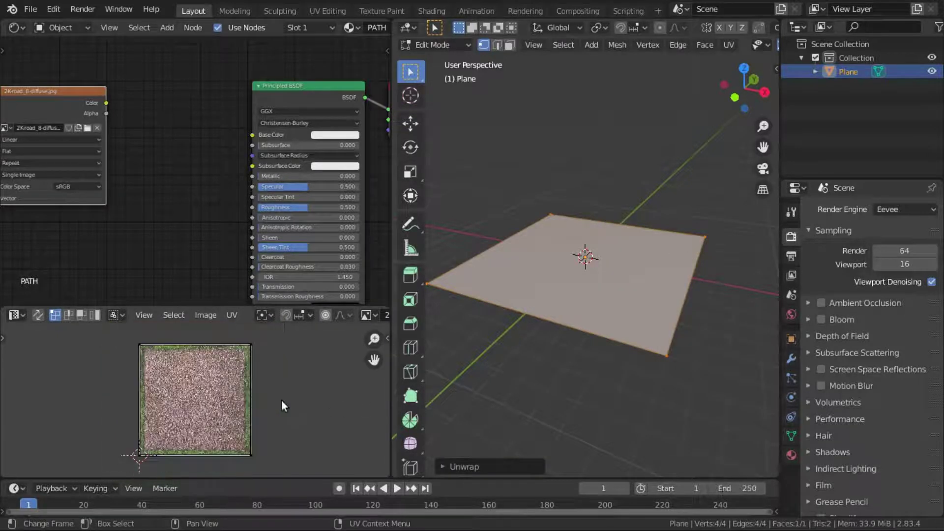
# - Link the road image Color to Base Color and view the plane in Material Preview
pyautogui.moveTo(107, 102)
pyautogui.mouseDown()
pyautogui.moveTo(260, 143)
pyautogui.moveTo(255, 135)
pyautogui.mouseUp()
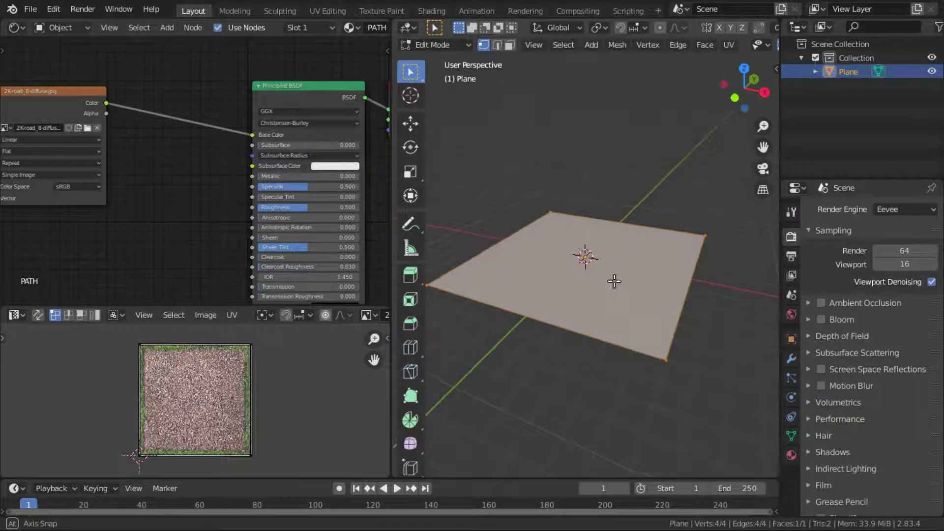
pyautogui.moveTo(623, 267); pyautogui.dragTo(620, 288, button='middle')
pyautogui.scroll(-2, 728, 49)
pyautogui.scroll(-2, 728, 50)
pyautogui.scroll(-2, 726, 49)
pyautogui.press('z')
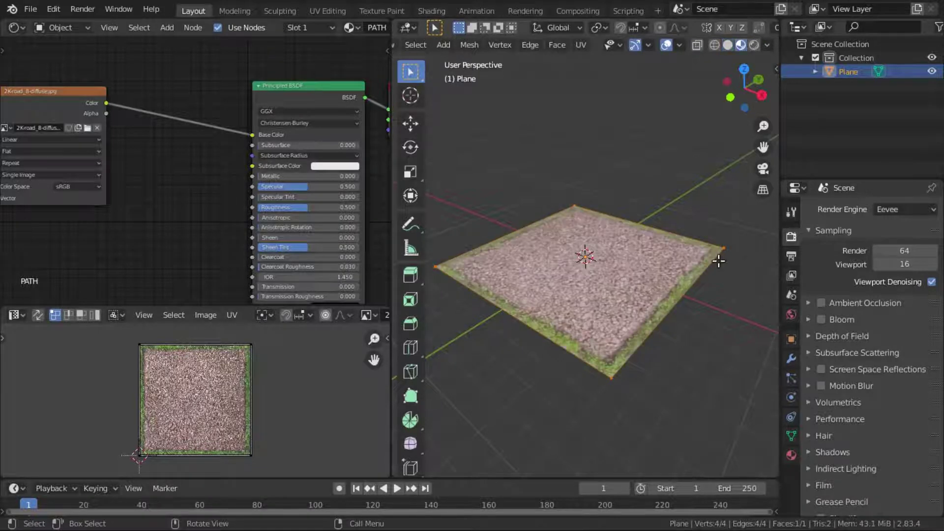
pyautogui.press('Tab')
# - Scale all the plane's UVs up about 7x so the road texture tiles
pyautogui.scroll(3, 625, 316)
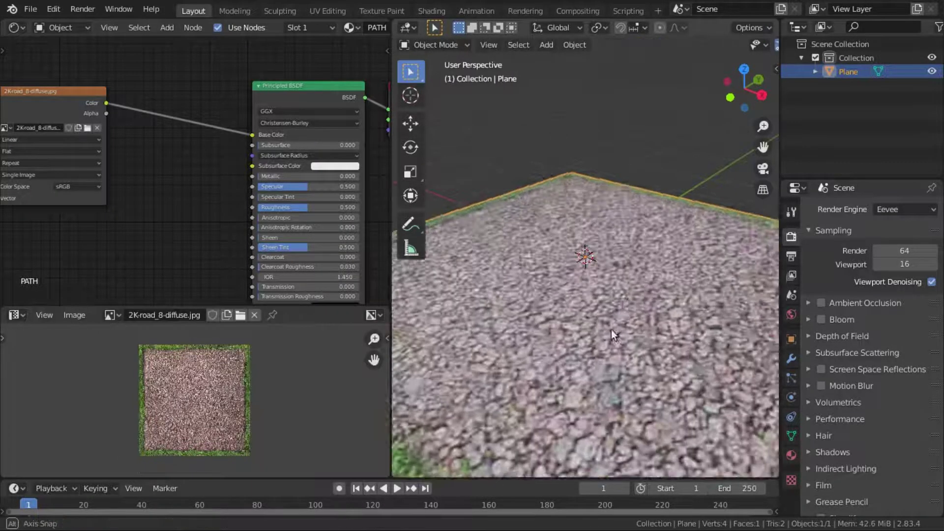
pyautogui.scroll(2, 630, 332)
pyautogui.moveTo(649, 336); pyautogui.dragTo(666, 331, button='middle')
pyautogui.scroll(-3, 666, 332)
pyautogui.moveTo(544, 329); pyautogui.dragTo(586, 311, button='middle')
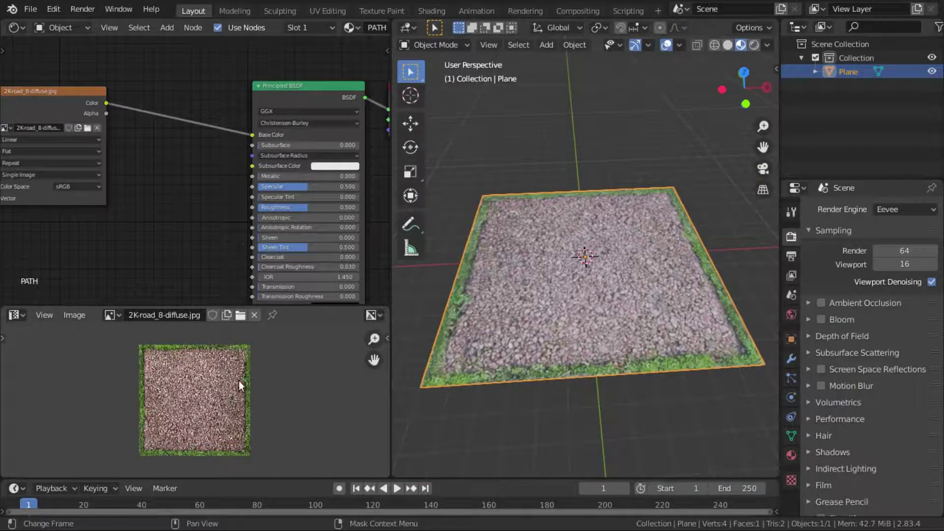
pyautogui.press('Tab')
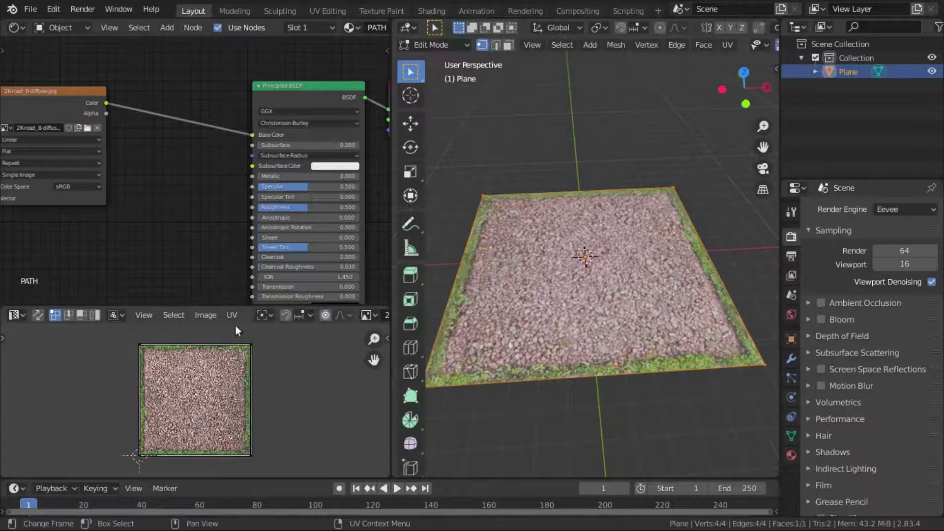
pyautogui.press('a')
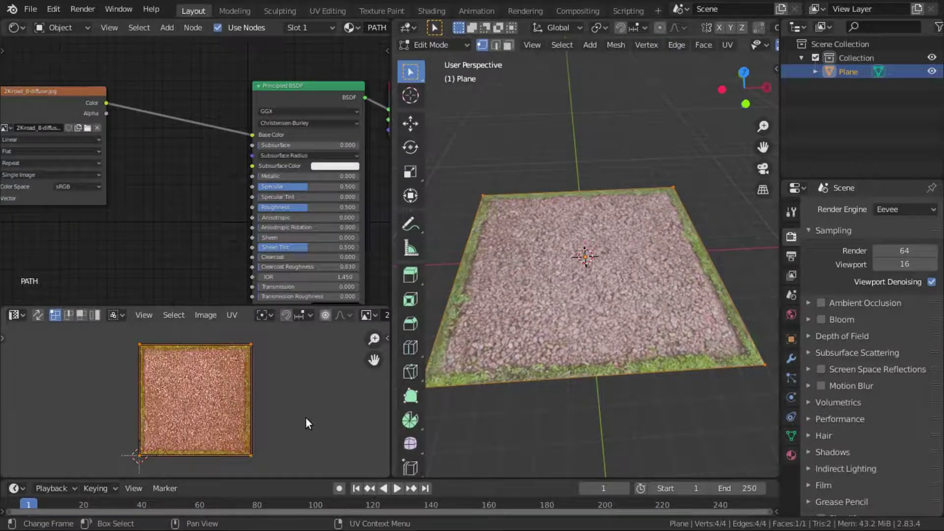
pyautogui.press('s')
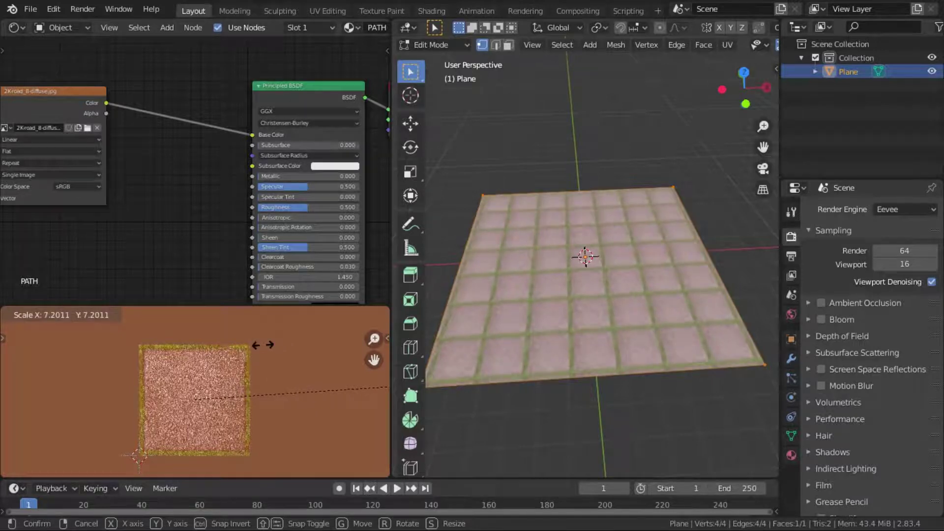
pyautogui.click(240, 347)
# - Return to Object Mode and orbit around the tiled plane
pyautogui.press('Tab')
pyautogui.scroll(3, 565, 300)
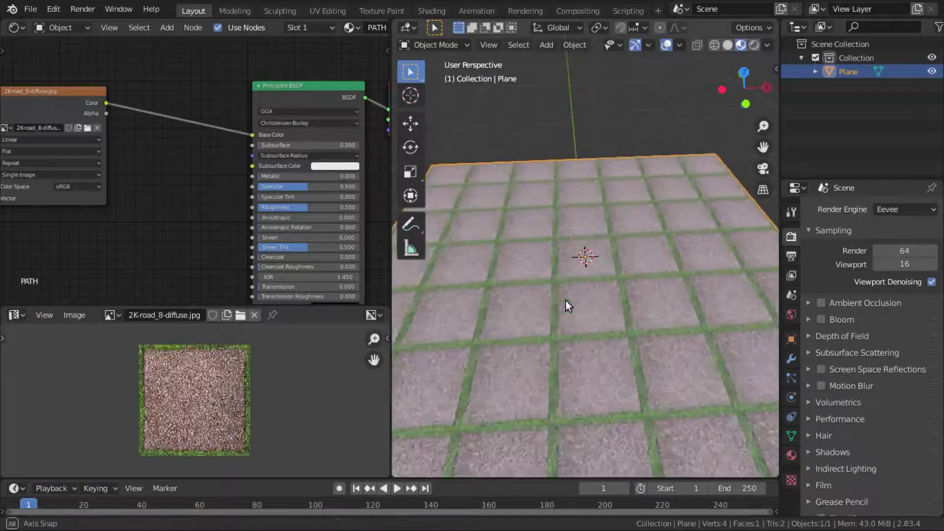
pyautogui.scroll(2, 520, 259)
pyautogui.scroll(2, 529, 263)
pyautogui.scroll(2, 529, 262)
pyautogui.scroll(1, 529, 263)
pyautogui.scroll(-3, 529, 263)
pyautogui.scroll(-3, 529, 263)
pyautogui.moveTo(529, 262)
pyautogui.mouseDown(button='middle')
pyautogui.moveTo(594, 322)
pyautogui.moveTo(751, 217)
pyautogui.moveTo(744, 242)
pyautogui.moveTo(686, 261)
pyautogui.moveTo(766, 251)
pyautogui.mouseUp(button='middle')
pyautogui.scroll(5, 593, 322)
pyautogui.scroll(3, 594, 321)
pyautogui.moveTo(748, 247); pyautogui.dragTo(558, 231, button='middle')
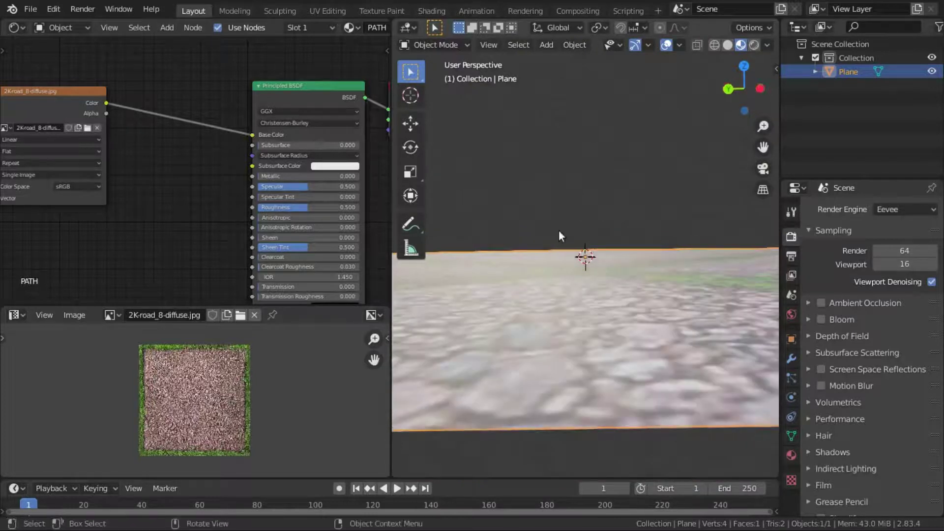
pyautogui.moveTo(658, 235); pyautogui.dragTo(565, 277, button='middle')
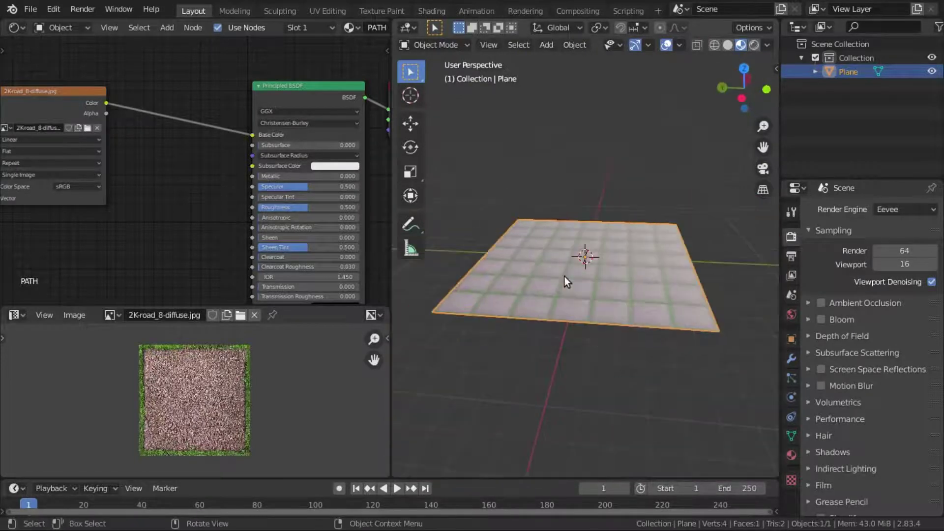
pyautogui.scroll(-2, 565, 277)
pyautogui.moveTo(66, 130); pyautogui.dragTo(125, 129, button='middle')
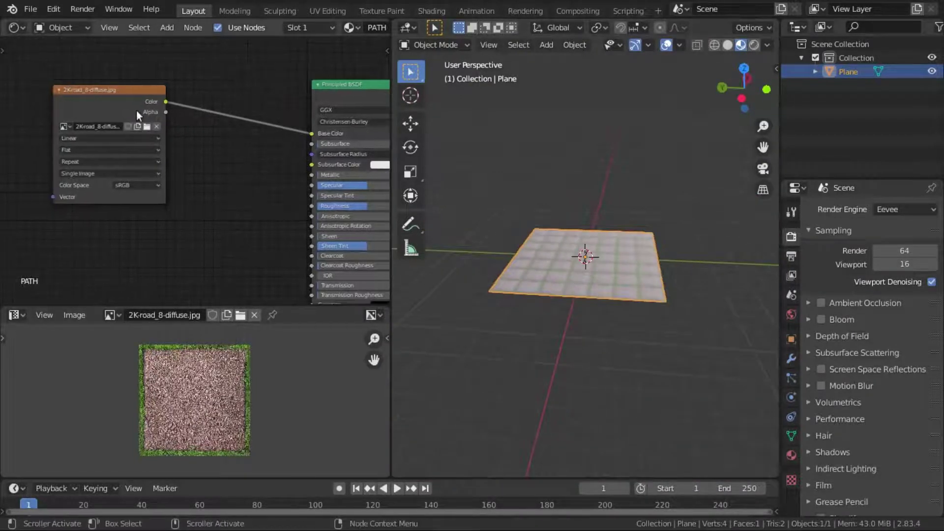
pyautogui.scroll(-1, 275, 182)
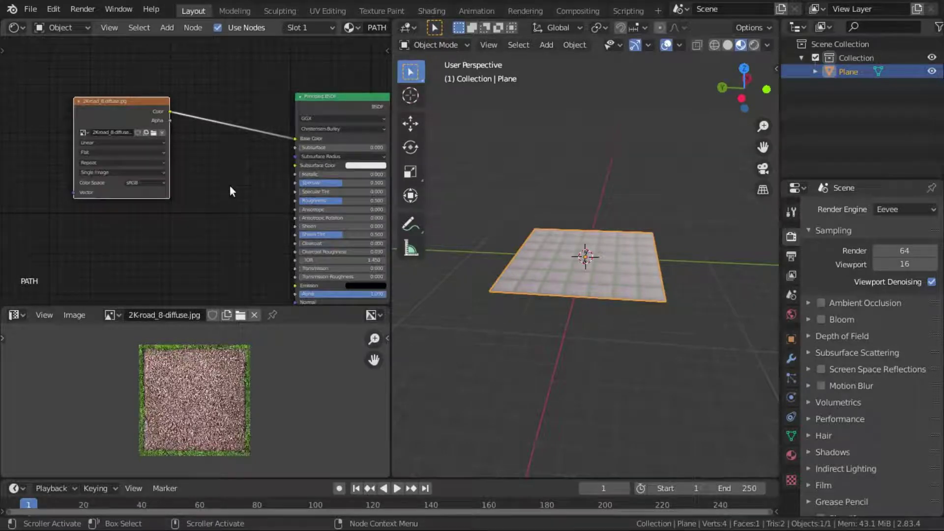
# - Duplicate the image node and load 2K-road_8-specular.jpg into the copy
pyautogui.hotkey('shift', 'd')
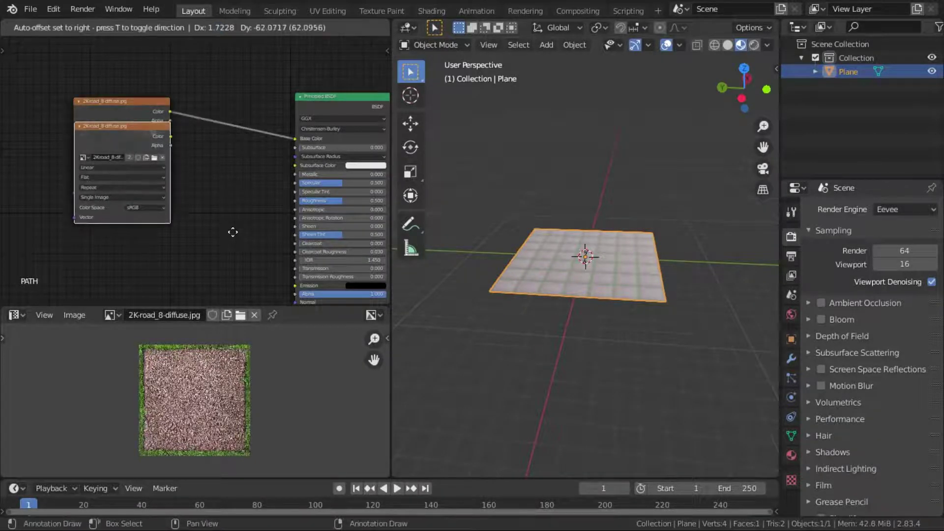
pyautogui.click(141, 235)
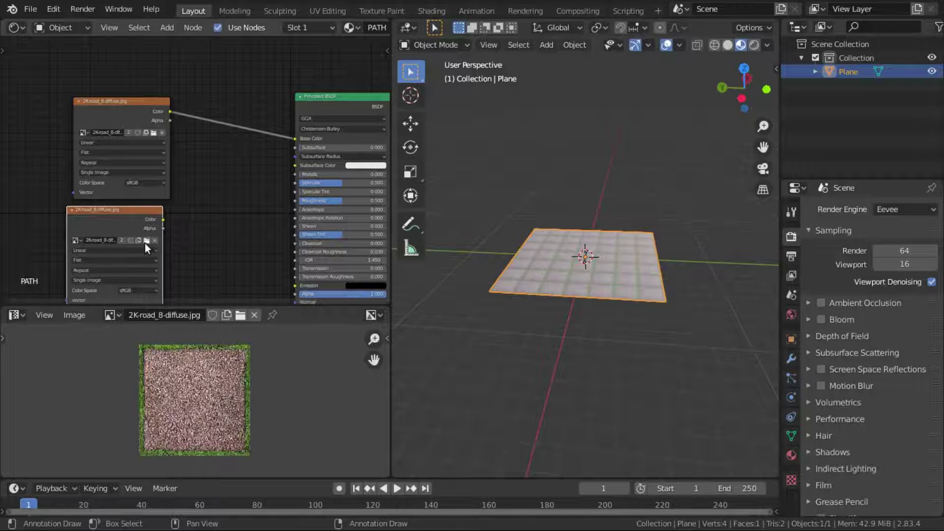
pyautogui.click(147, 242)
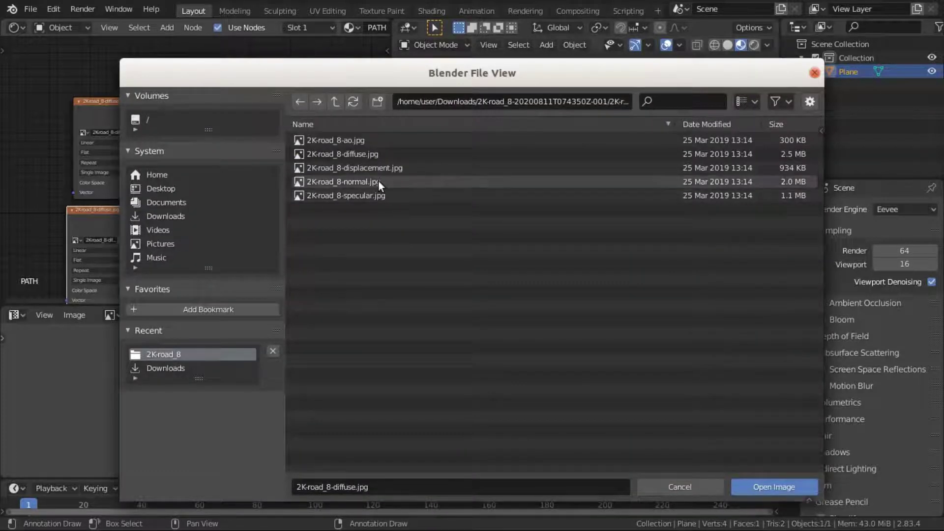
pyautogui.click(351, 198)
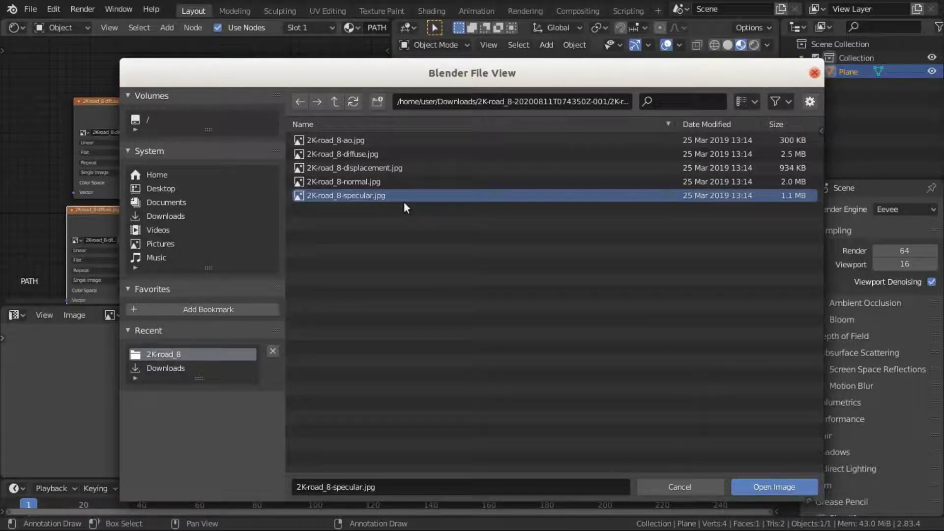
pyautogui.click(768, 489)
# - Connect the specular image's Color to the shader's Roughness input
pyautogui.scroll(3, 246, 290)
pyautogui.moveTo(229, 279); pyautogui.dragTo(108, 215, button='middle')
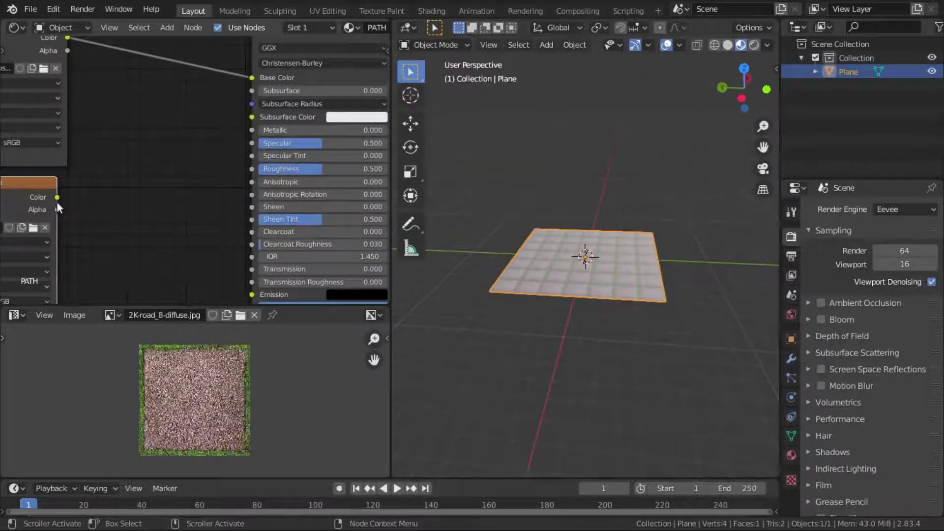
pyautogui.moveTo(61, 199); pyautogui.dragTo(81, 203)
pyautogui.moveTo(184, 200); pyautogui.dragTo(259, 165)
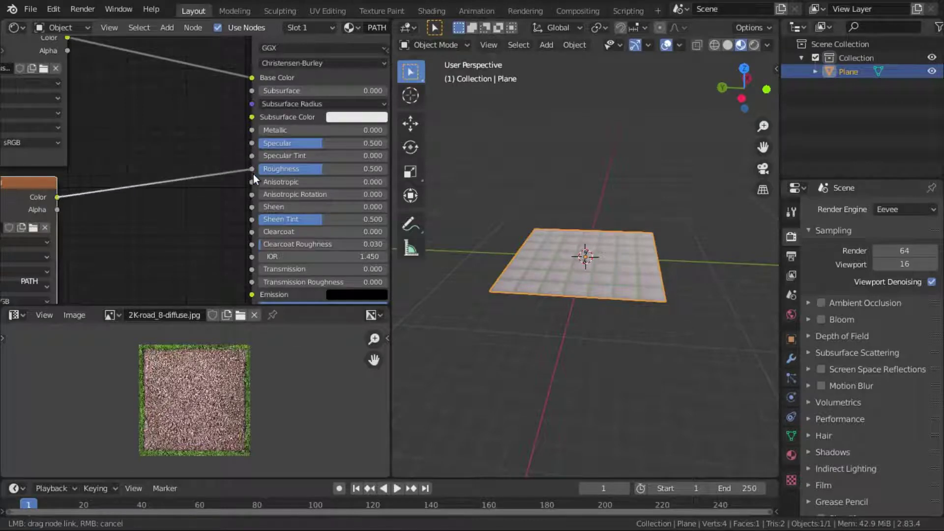
pyautogui.moveTo(252, 174); pyautogui.dragTo(253, 171)
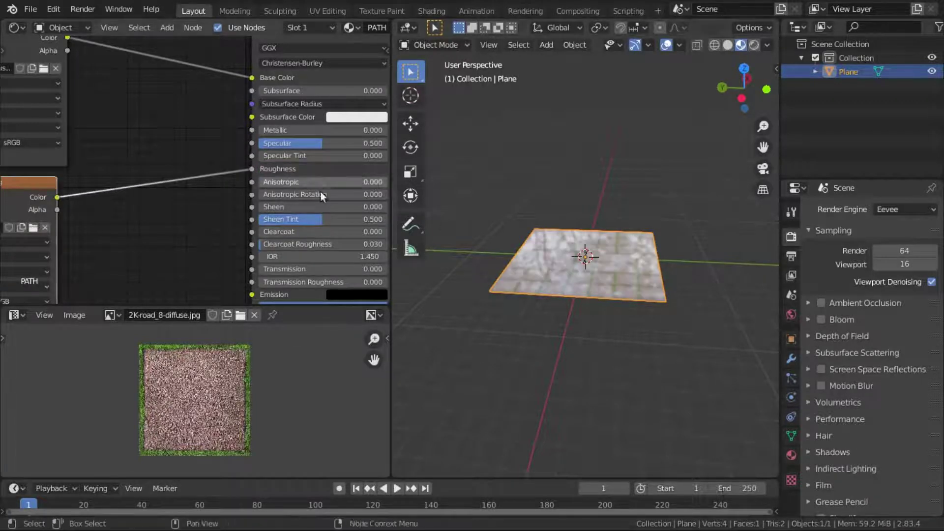
pyautogui.scroll(5, 581, 321)
pyautogui.scroll(-1, 581, 321)
pyautogui.moveTo(581, 321)
pyautogui.mouseDown(button='middle')
pyautogui.moveTo(595, 292)
pyautogui.moveTo(622, 284)
pyautogui.moveTo(567, 268)
pyautogui.mouseUp(button='middle')
pyautogui.moveTo(633, 275)
pyautogui.mouseDown(button='middle')
pyautogui.moveTo(646, 315)
pyautogui.moveTo(702, 273)
pyautogui.moveTo(434, 344)
pyautogui.moveTo(584, 325)
pyautogui.moveTo(629, 308)
pyautogui.moveTo(548, 365)
pyautogui.moveTo(478, 253)
pyautogui.moveTo(624, 288)
pyautogui.mouseUp(button='middle')
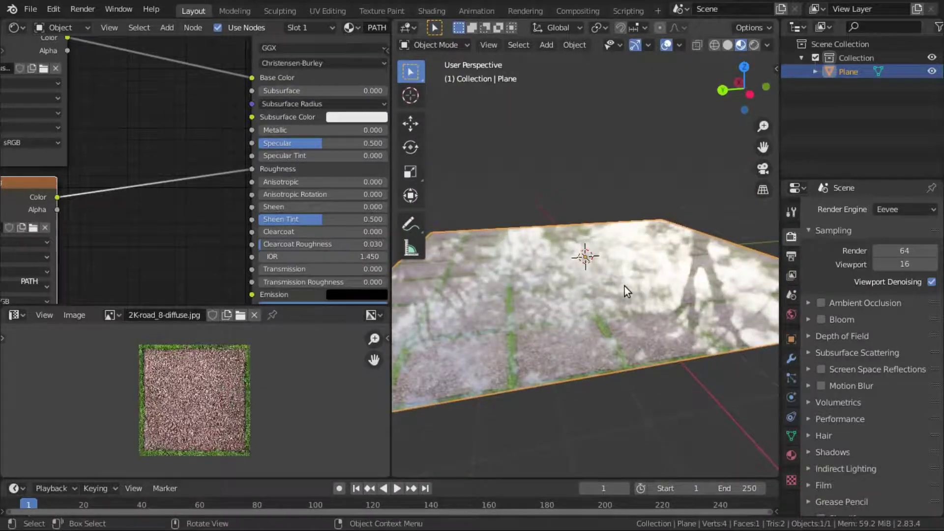
pyautogui.scroll(-3, 319, 236)
pyautogui.moveTo(121, 174); pyautogui.dragTo(258, 154, button='middle')
# - Duplicate the specular node and load the road normal map image into the copy
pyautogui.scroll(-1, 291, 197)
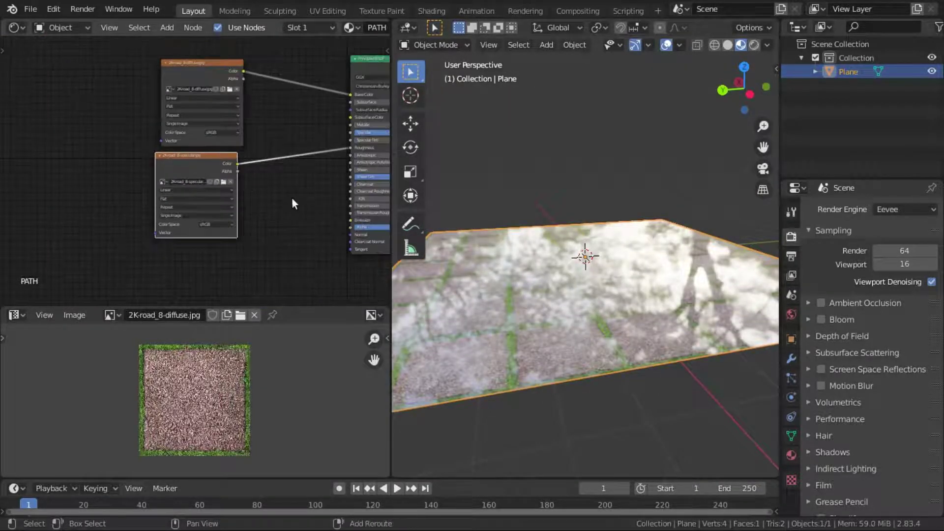
pyautogui.hotkey('shift', 'd')
pyautogui.click(234, 284)
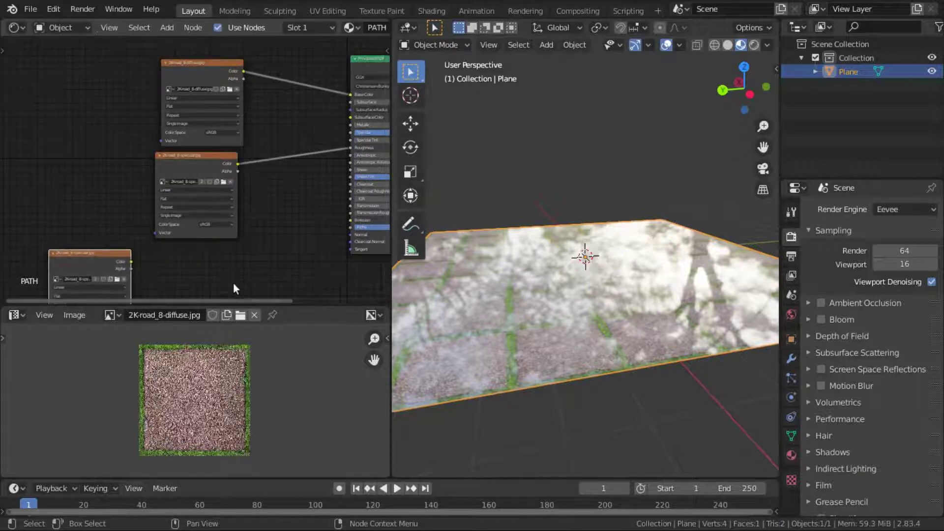
pyautogui.moveTo(233, 288); pyautogui.dragTo(224, 197, button='middle')
pyautogui.click(189, 185)
pyautogui.click(397, 182)
pyautogui.click(741, 486)
pyautogui.moveTo(280, 220); pyautogui.dragTo(84, 188, button='middle')
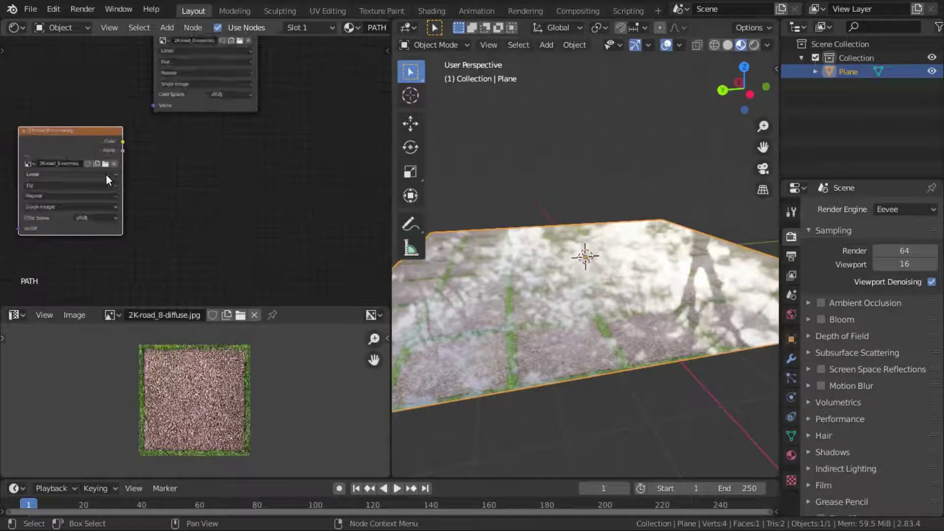
pyautogui.moveTo(75, 187); pyautogui.dragTo(311, 154)
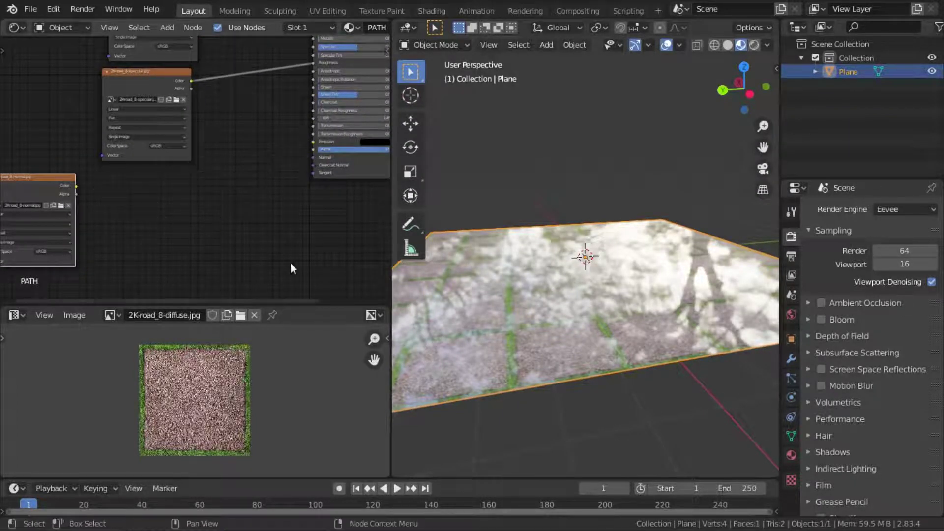
# - Add a Bump node and a Normal Map node to the material
pyautogui.hotkey('shift', 'a')
pyautogui.moveTo(40, 259)
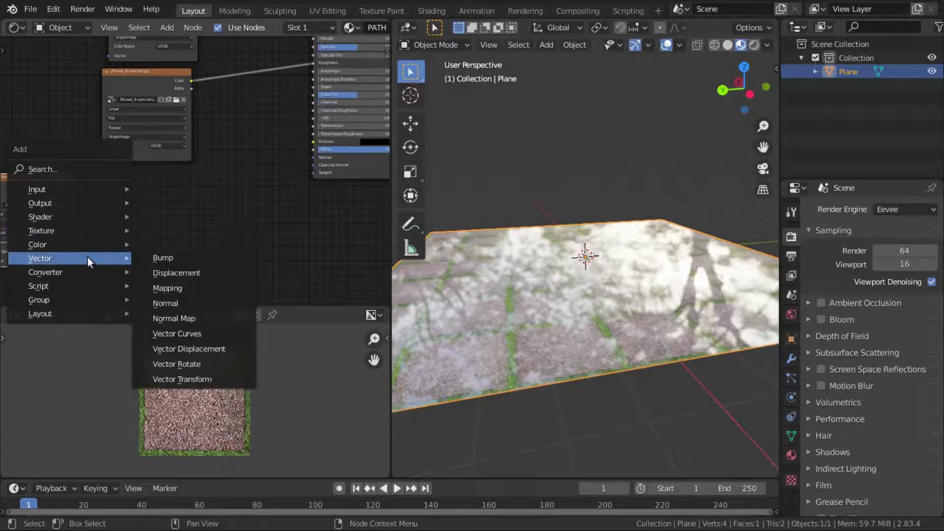
pyautogui.click(163, 257)
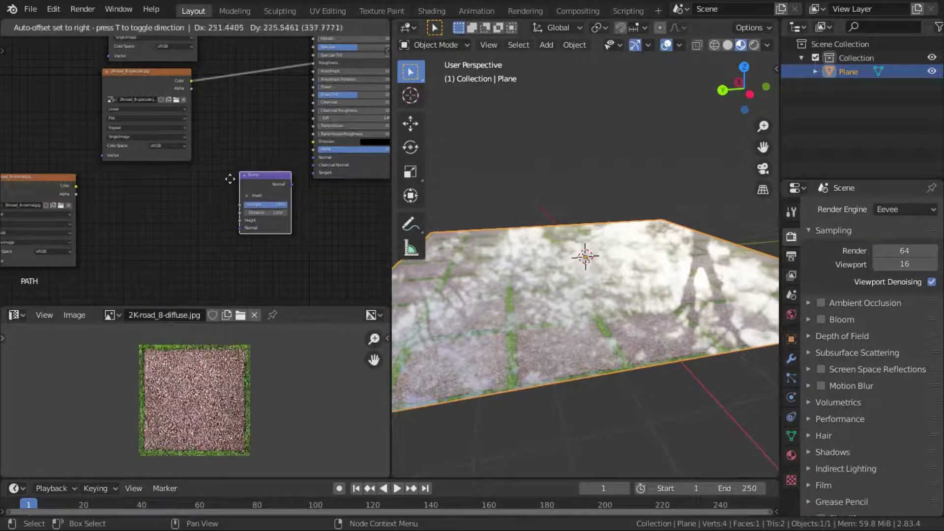
pyautogui.click(224, 199)
pyautogui.hotkey('shift', 'a')
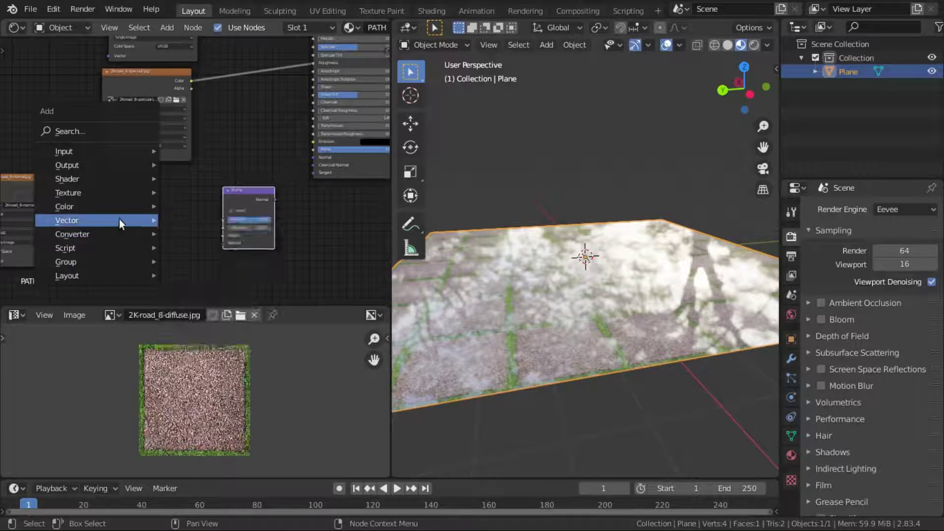
pyautogui.click(199, 281)
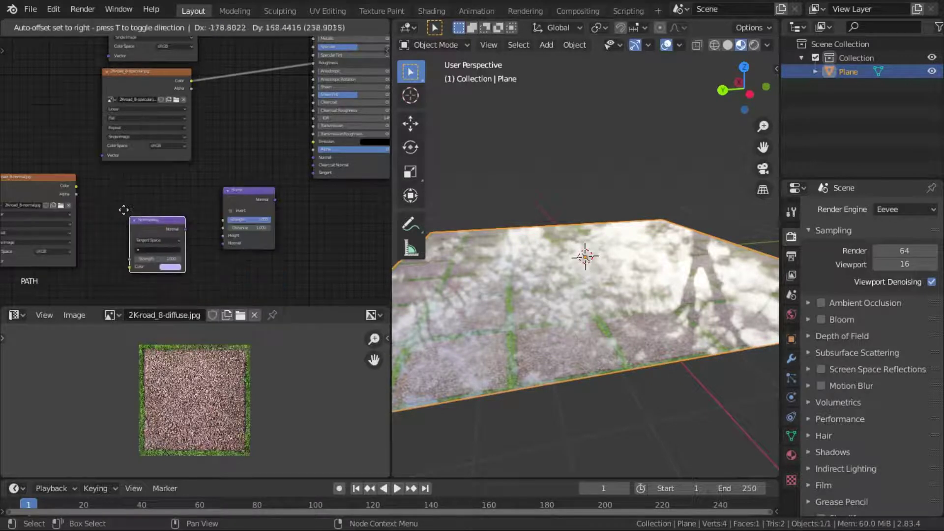
pyautogui.click(113, 193)
# - Route the normal image through the Normal Map, set to UVMap, into Bump's Normal input
pyautogui.scroll(2, 113, 193)
pyautogui.moveTo(116, 172)
pyautogui.mouseDown()
pyautogui.moveTo(171, 262)
pyautogui.moveTo(165, 249)
pyautogui.mouseUp()
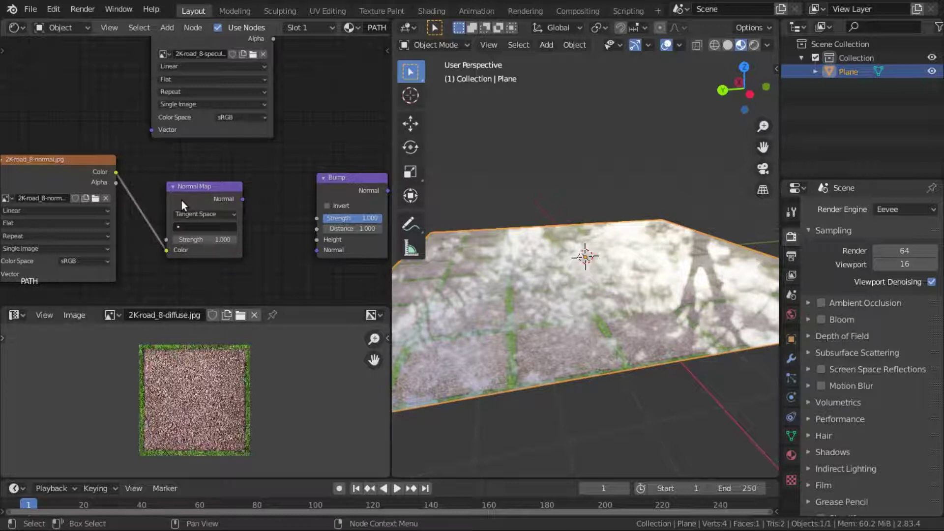
pyautogui.click(191, 226)
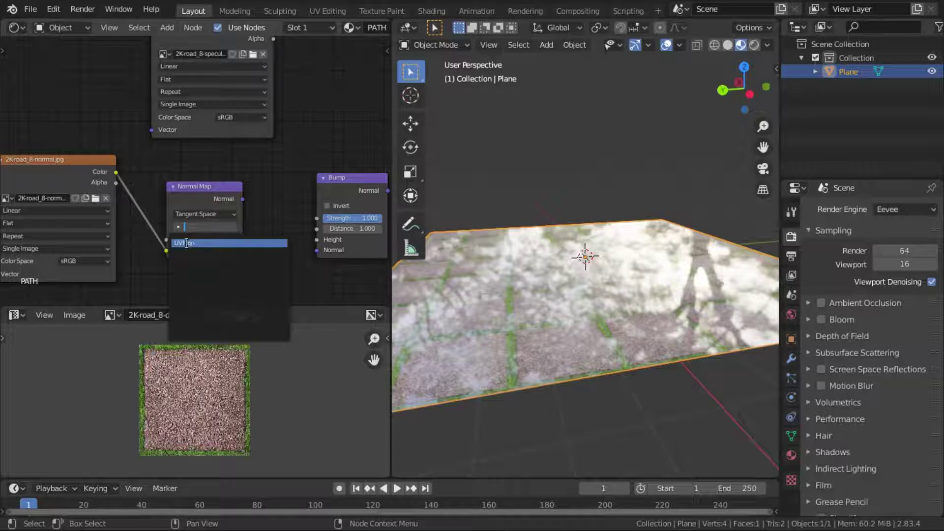
pyautogui.click(186, 243)
pyautogui.moveTo(260, 201); pyautogui.dragTo(117, 202, button='middle')
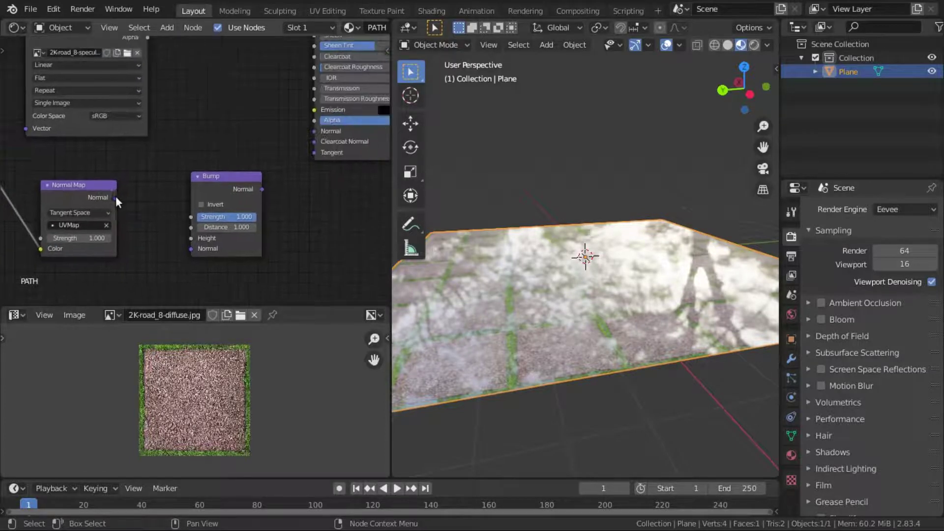
pyautogui.moveTo(116, 197); pyautogui.dragTo(145, 215)
pyautogui.moveTo(186, 247); pyautogui.dragTo(189, 248)
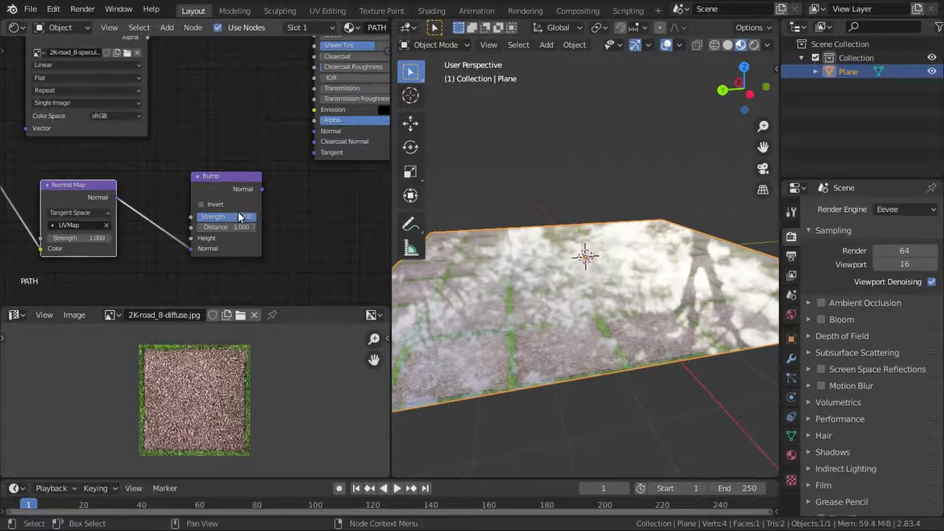
pyautogui.moveTo(268, 190); pyautogui.dragTo(159, 265, button='middle')
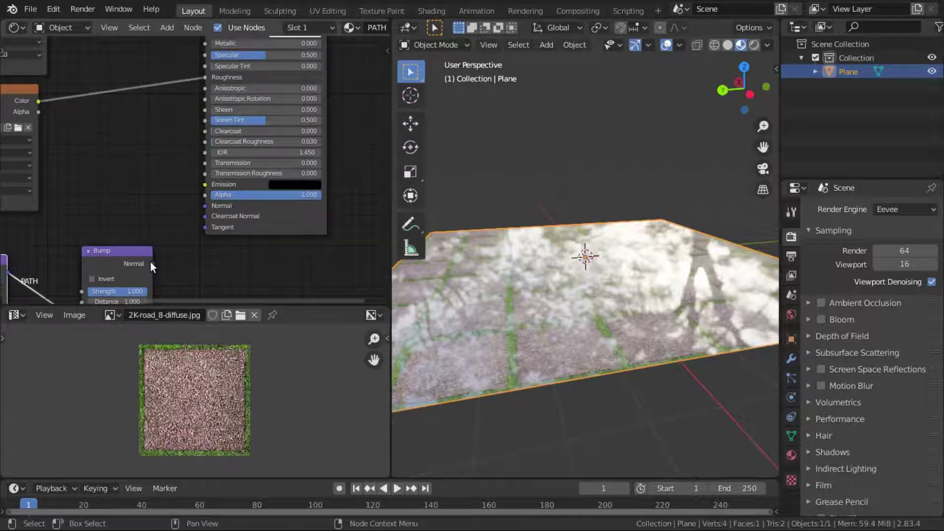
# - Link the Bump node's Normal output into the Principled BSDF Normal input
pyautogui.moveTo(154, 263); pyautogui.dragTo(207, 205)
pyautogui.moveTo(639, 258)
pyautogui.mouseDown(button='middle')
pyautogui.moveTo(672, 258)
pyautogui.moveTo(709, 236)
pyautogui.moveTo(693, 229)
pyautogui.moveTo(686, 208)
pyautogui.moveTo(683, 216)
pyautogui.moveTo(646, 222)
pyautogui.moveTo(595, 210)
pyautogui.moveTo(526, 218)
pyautogui.mouseUp(button='middle')
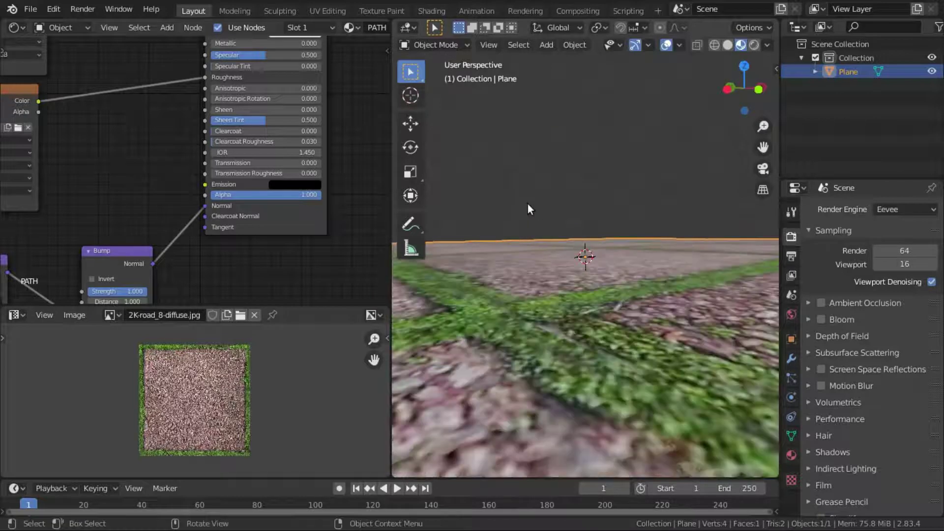
pyautogui.moveTo(572, 255)
pyautogui.mouseDown(button='middle')
pyautogui.moveTo(565, 277)
pyautogui.moveTo(615, 339)
pyautogui.mouseUp(button='middle')
pyautogui.scroll(3, 615, 338)
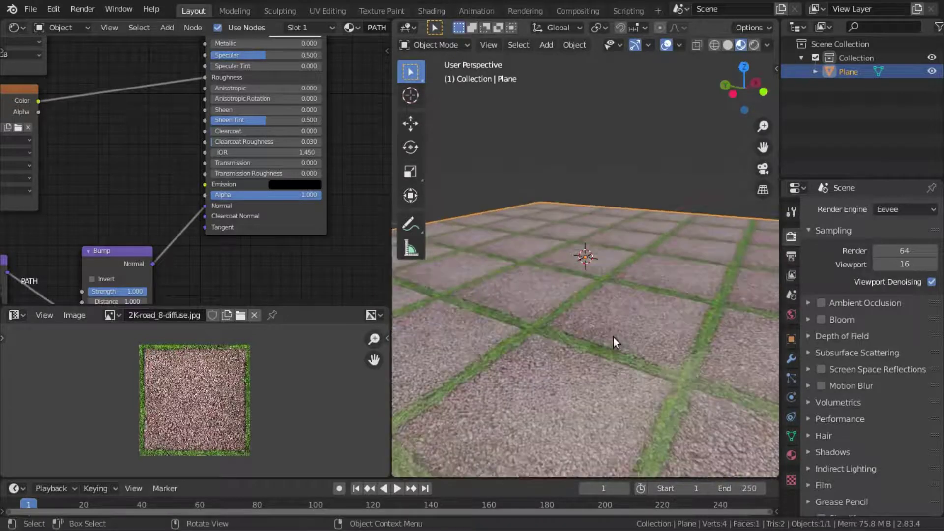
pyautogui.scroll(3, 593, 324)
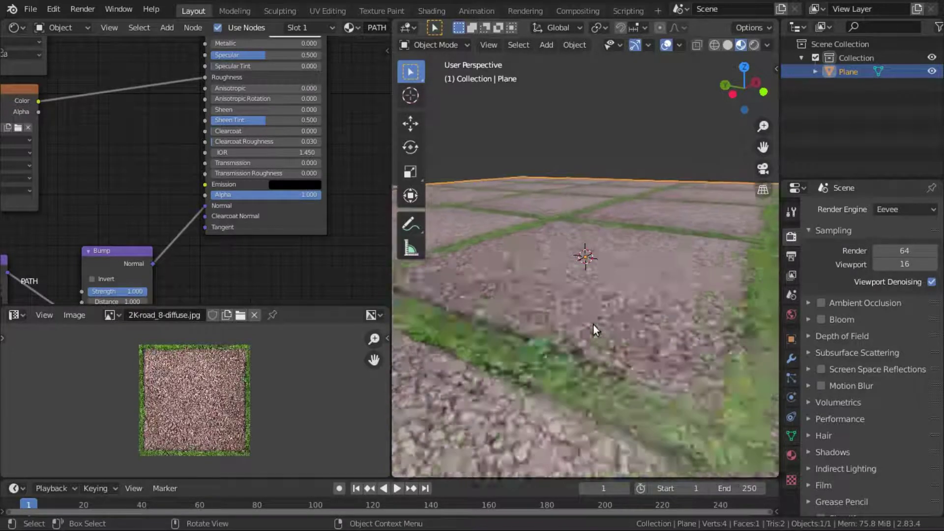
pyautogui.scroll(2, 597, 320)
pyautogui.scroll(2, 597, 319)
# - Orbit and zoom over the tiled plane to inspect the raised gravel relief
pyautogui.moveTo(597, 320)
pyautogui.mouseDown(button='middle')
pyautogui.moveTo(721, 111)
pyautogui.moveTo(653, 294)
pyautogui.moveTo(693, 287)
pyautogui.moveTo(405, 335)
pyautogui.mouseUp(button='middle')
pyautogui.scroll(2, 653, 294)
pyautogui.scroll(-4, 345, 335)
pyautogui.scroll(-2, 153, 211)
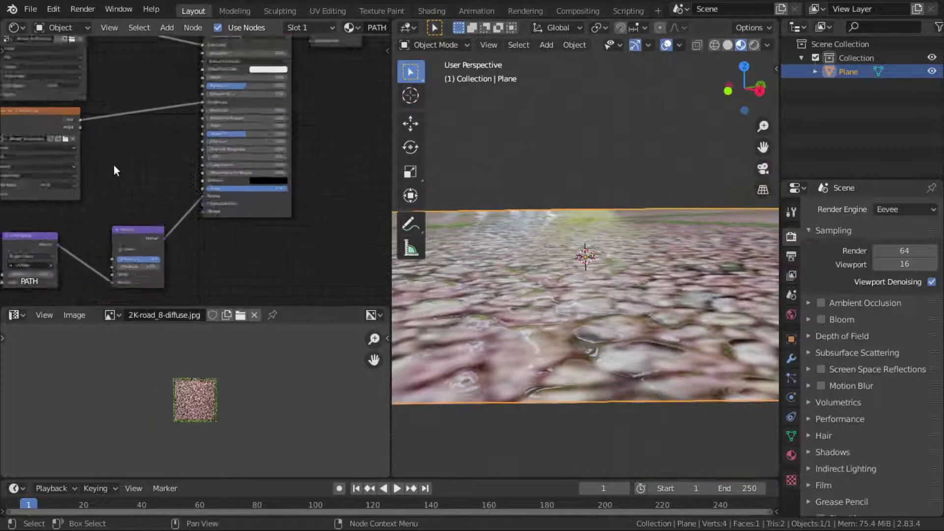
pyautogui.scroll(-1, 115, 165)
pyautogui.scroll(-2, 115, 164)
pyautogui.scroll(3, 219, 189)
pyautogui.moveTo(220, 189)
pyautogui.mouseDown(button='middle')
pyautogui.moveTo(201, 110)
pyautogui.moveTo(249, 176)
pyautogui.moveTo(109, 172)
pyautogui.mouseUp(button='middle')
# - Duplicate the normal image texture node and load the road displacement JPG into the copy
pyautogui.click(36, 212)
pyautogui.hotkey('shift', 'd')
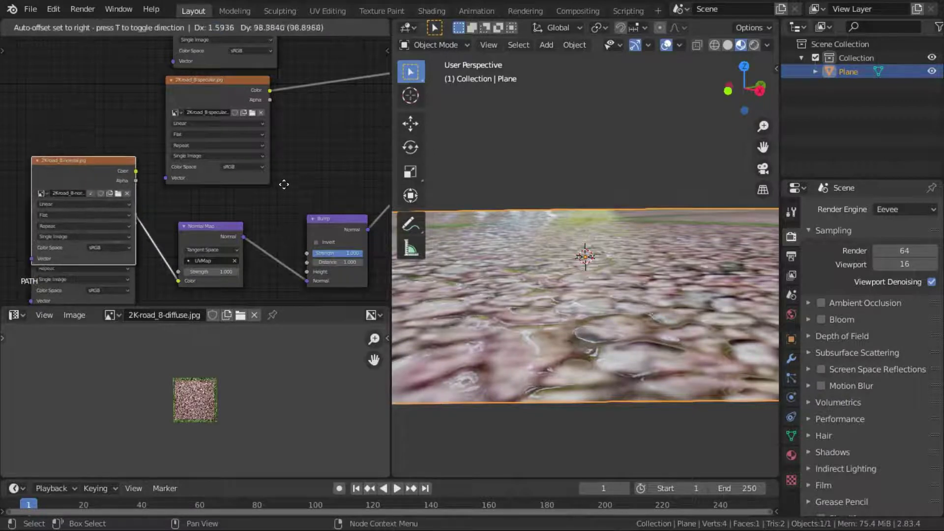
pyautogui.click(278, 115)
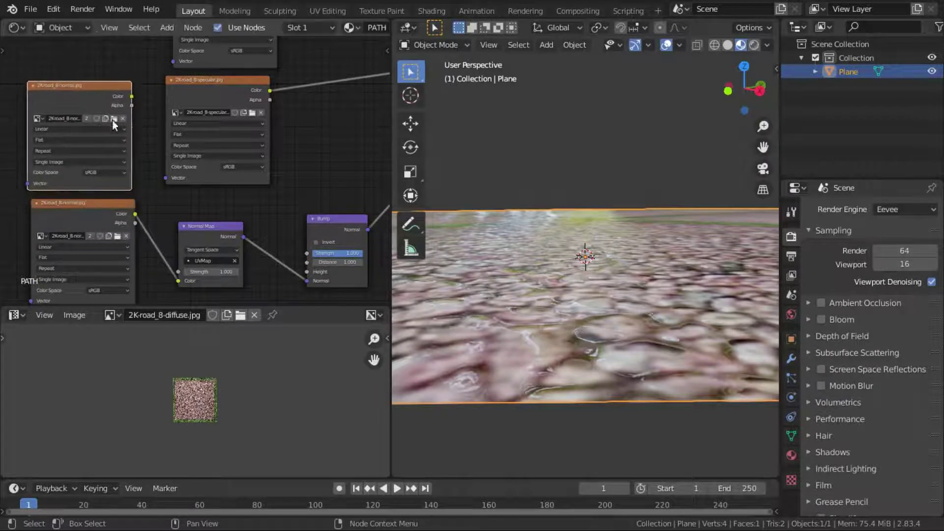
pyautogui.click(113, 118)
pyautogui.click(372, 174)
pyautogui.click(774, 488)
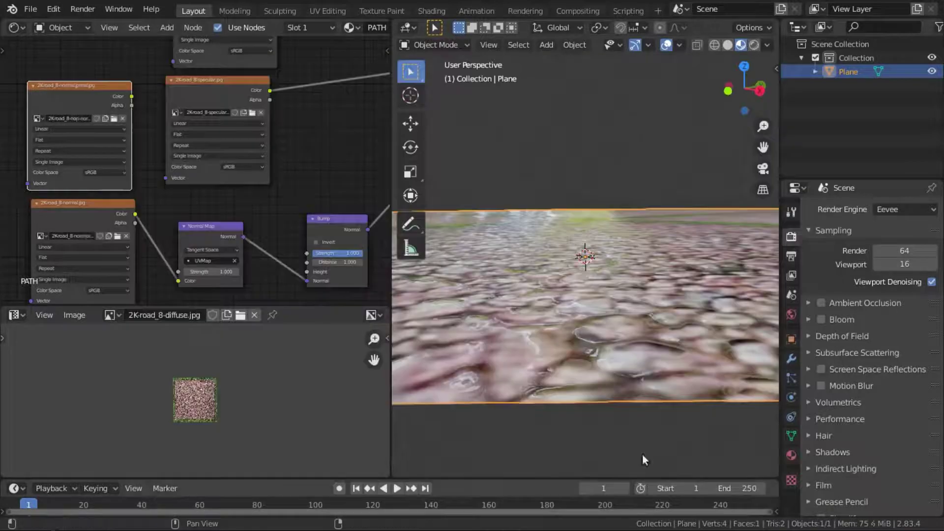
# - Feed the displacement image's Color into Bump Height and inspect the deeper relief
pyautogui.moveTo(214, 240); pyautogui.dragTo(109, 191, button='middle')
pyautogui.moveTo(60, 96); pyautogui.dragTo(88, 112, button='middle')
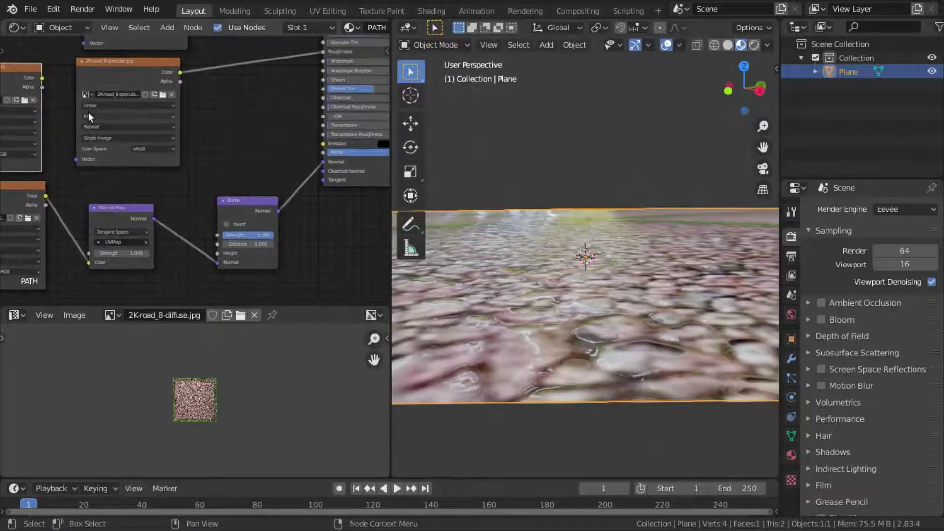
pyautogui.moveTo(41, 76); pyautogui.dragTo(216, 251)
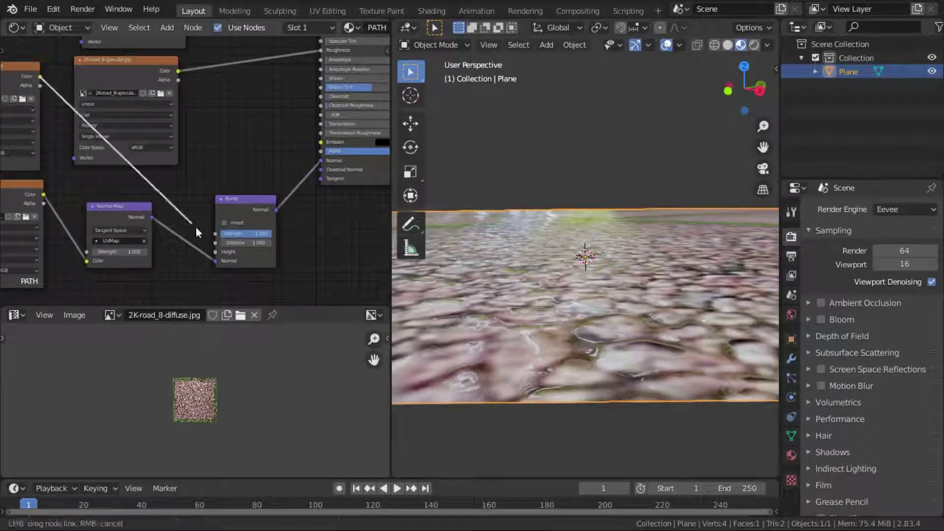
pyautogui.moveTo(739, 233)
pyautogui.mouseDown(button='middle')
pyautogui.moveTo(697, 349)
pyautogui.moveTo(736, 375)
pyautogui.moveTo(744, 334)
pyautogui.mouseUp(button='middle')
pyautogui.scroll(-3, 734, 372)
pyautogui.scroll(-2, 732, 370)
pyautogui.scroll(3, 744, 334)
pyautogui.scroll(3, 744, 334)
pyautogui.scroll(4, 744, 334)
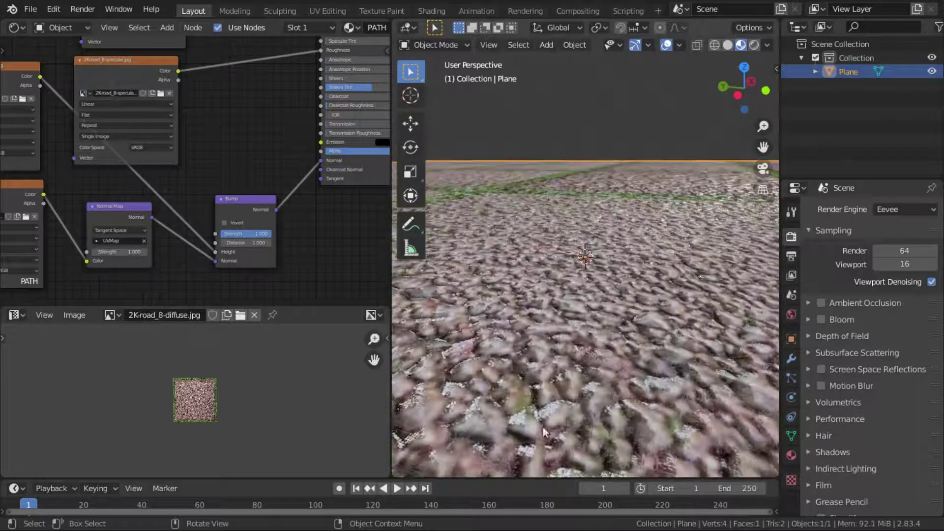
pyautogui.scroll(-3, 617, 382)
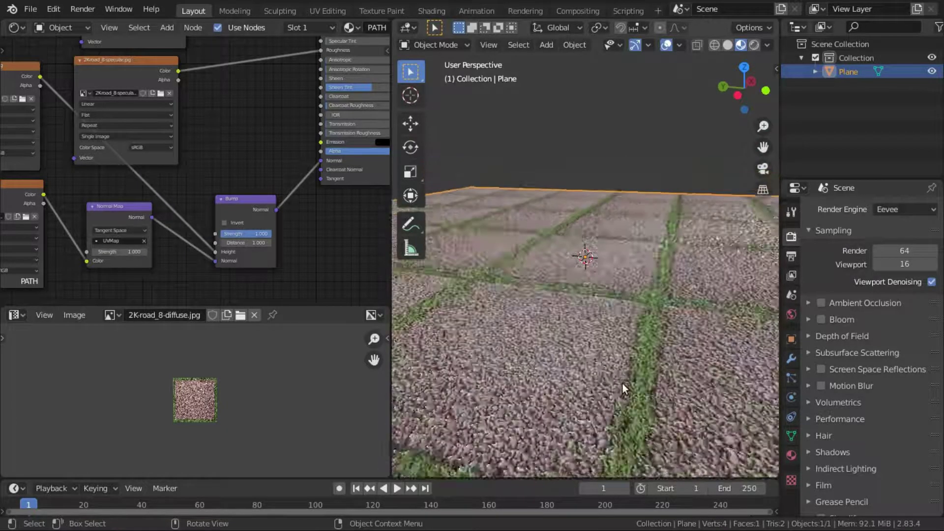
pyautogui.scroll(-4, 621, 383)
pyautogui.moveTo(621, 383); pyautogui.dragTo(565, 385, button='middle')
pyautogui.scroll(4, 565, 385)
# - In the PATH material's Preview panel, cycle preview shapes: cube, sphere, plane, hair
pyautogui.click(791, 480)
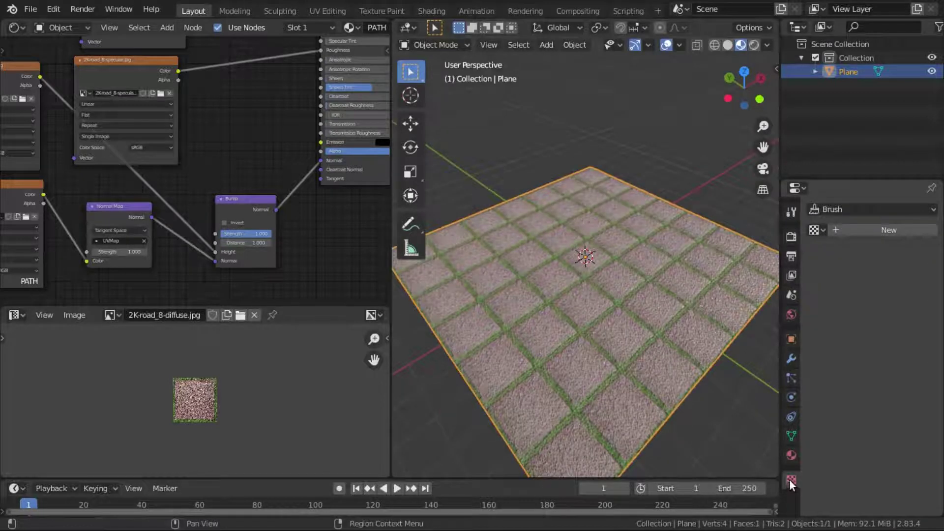
pyautogui.click(791, 454)
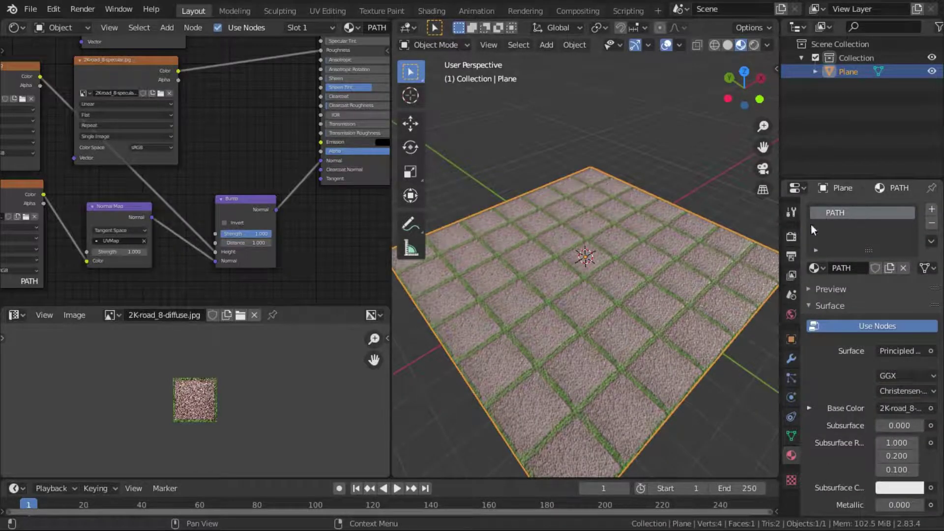
pyautogui.click(820, 290)
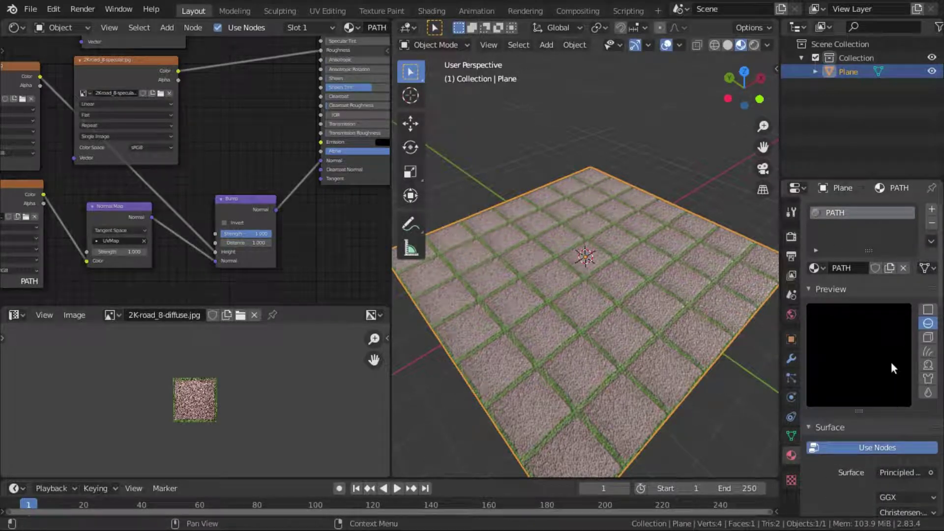
pyautogui.click(929, 339)
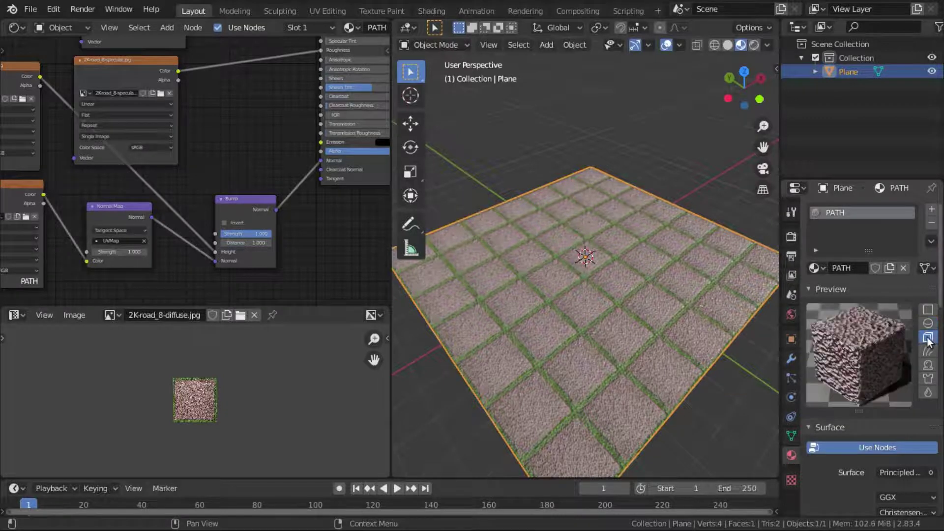
pyautogui.moveTo(354, 227); pyautogui.dragTo(442, 227, button='middle')
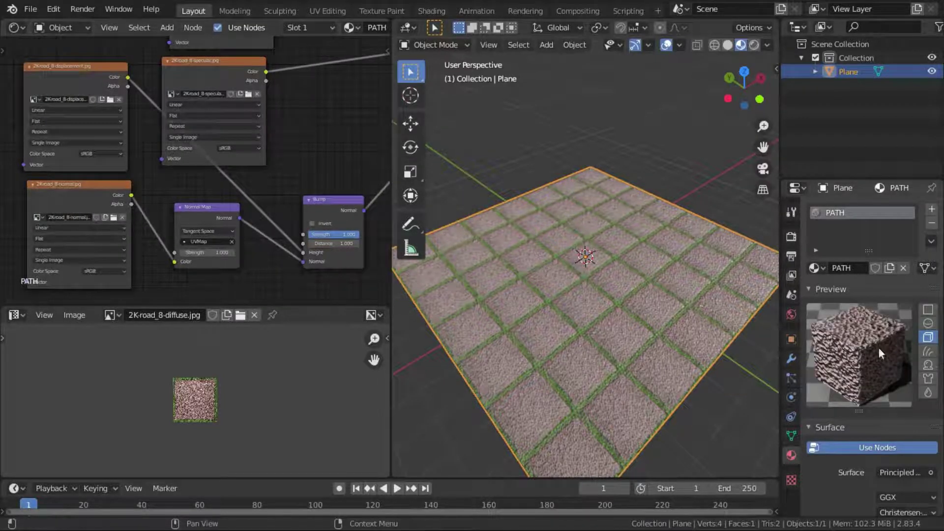
pyautogui.click(927, 327)
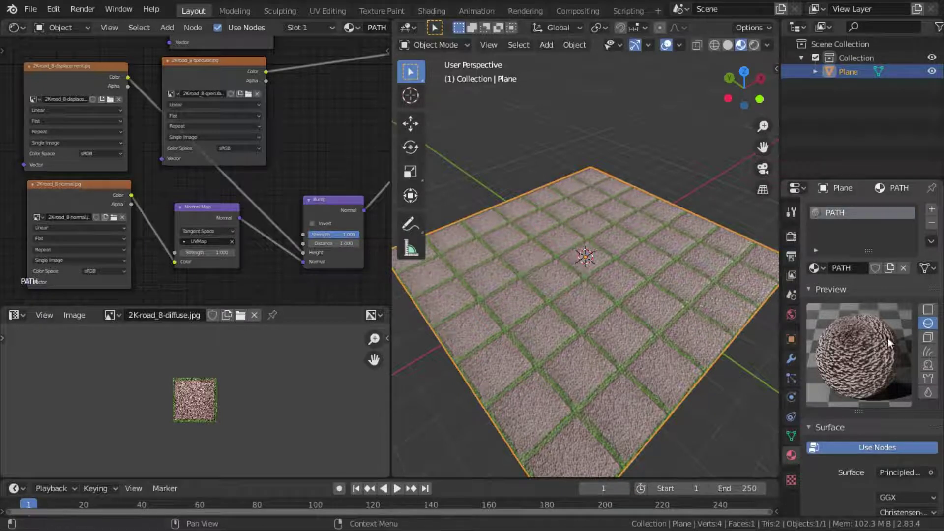
pyautogui.click(927, 310)
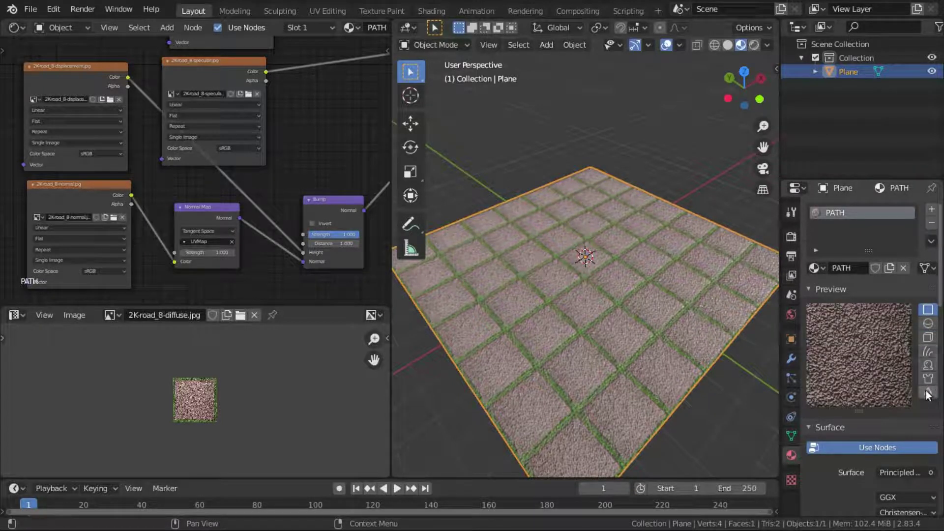
pyautogui.click(929, 366)
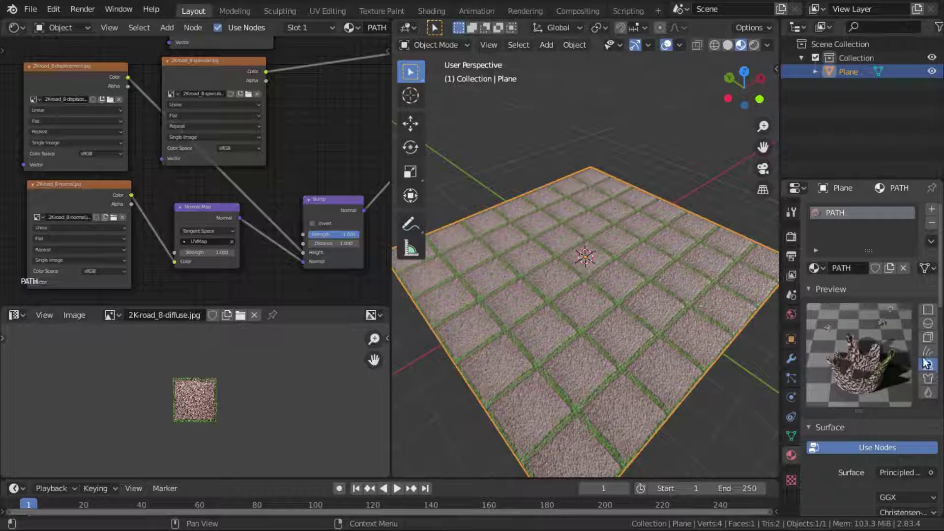
pyautogui.click(929, 351)
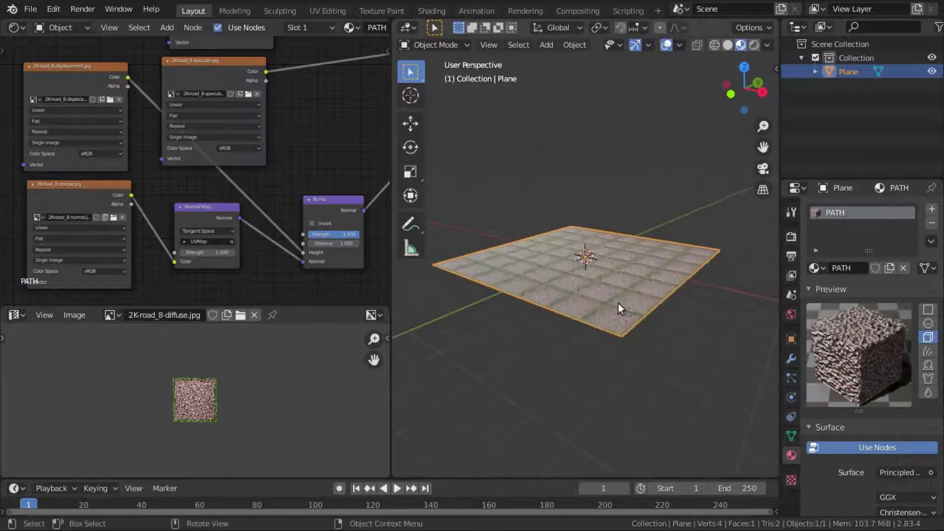
# - Duplicate the diffuse Image Texture node and place the copy above it
pyautogui.scroll(3, 618, 303)
pyautogui.scroll(2, 645, 317)
pyautogui.scroll(-2, 161, 177)
pyautogui.scroll(-2, 160, 172)
pyautogui.scroll(2, 222, 172)
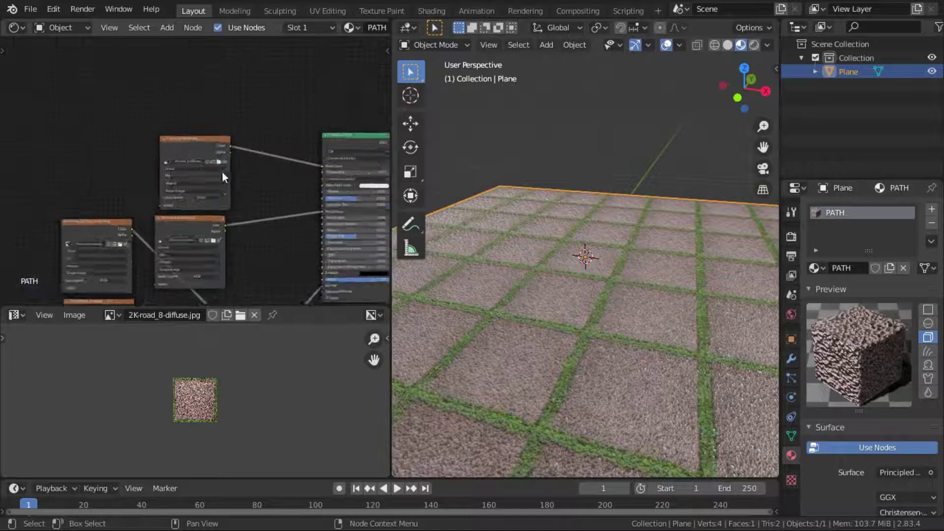
pyautogui.scroll(1, 231, 173)
pyautogui.hotkey('shift', 'd')
pyautogui.click(310, 65)
# - Load 2Kroad_8-ao.jpg into the copied image node
pyautogui.moveTo(310, 65); pyautogui.dragTo(257, 133, button='middle')
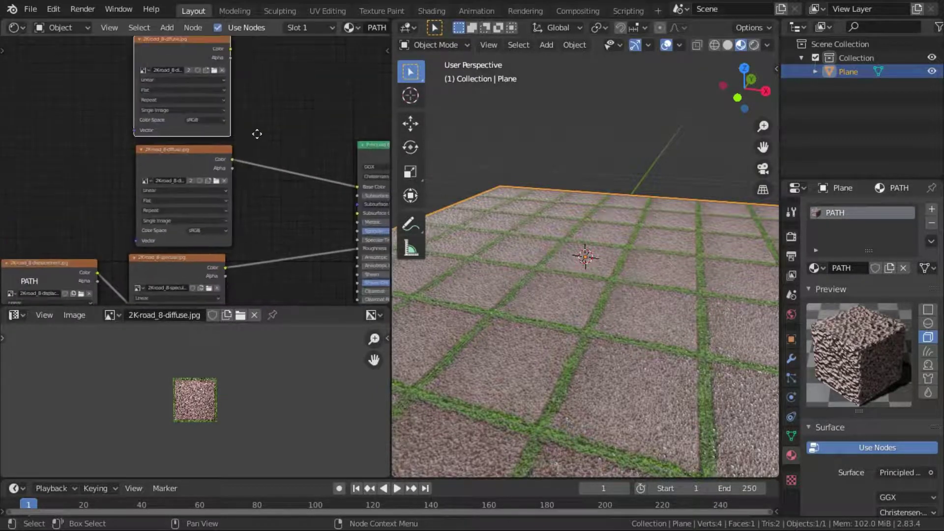
pyautogui.scroll(-1, 258, 133)
pyautogui.click(199, 106)
pyautogui.click(441, 140)
pyautogui.click(748, 487)
# - Move the diffuse image node slightly further left
pyautogui.moveTo(387, 228)
pyautogui.mouseDown(button='middle')
pyautogui.moveTo(5, 206)
pyautogui.moveTo(119, 207)
pyautogui.mouseUp(button='middle')
pyautogui.click(90, 166)
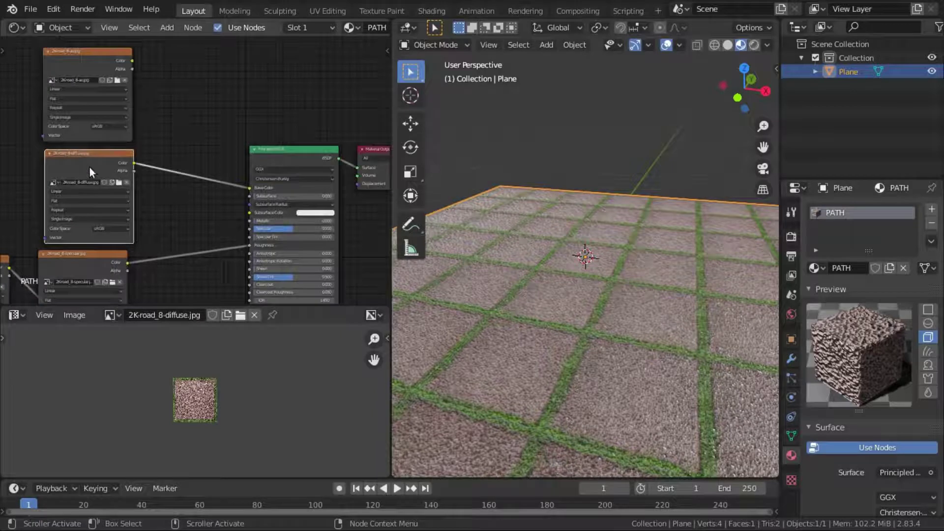
pyautogui.press('g')
pyautogui.click(183, 252)
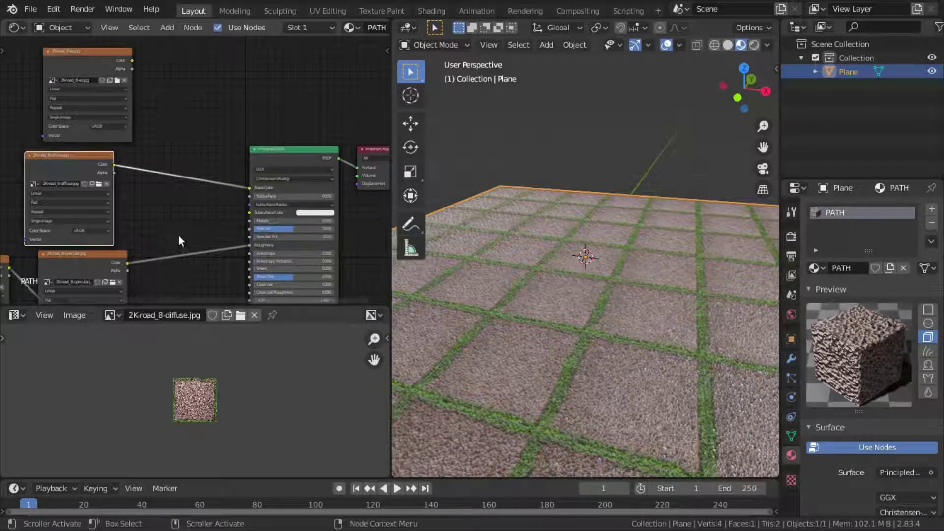
pyautogui.hotkey('shift', 'a')
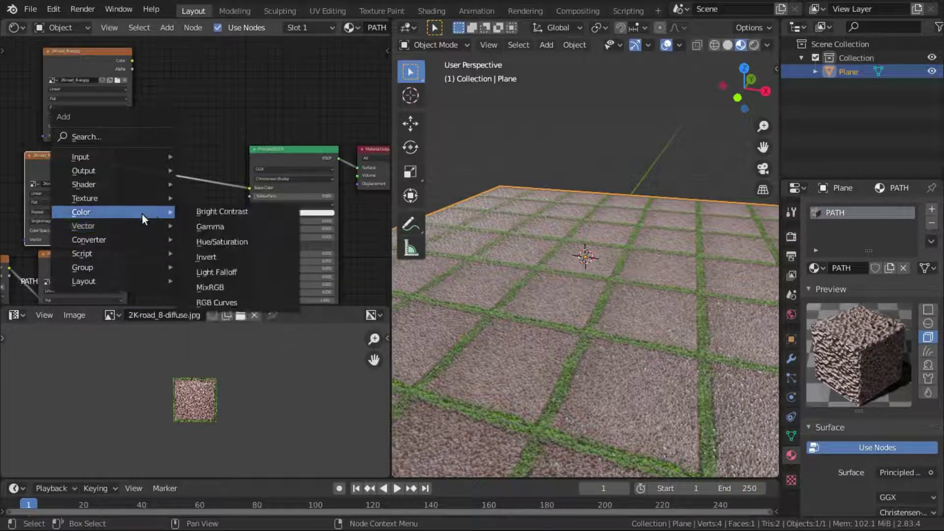
# - Insert a MixRGB node on the diffuse-to-Base Color link
pyautogui.click(216, 287)
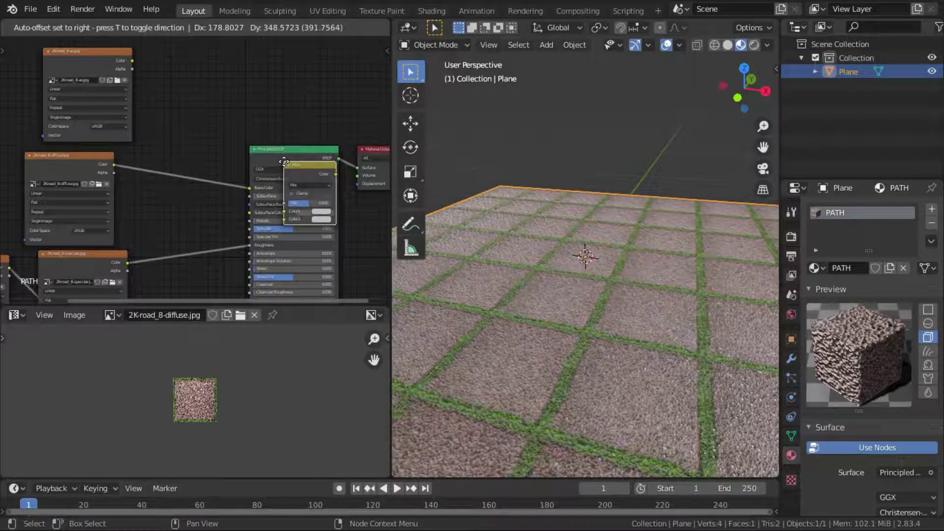
pyautogui.click(149, 157)
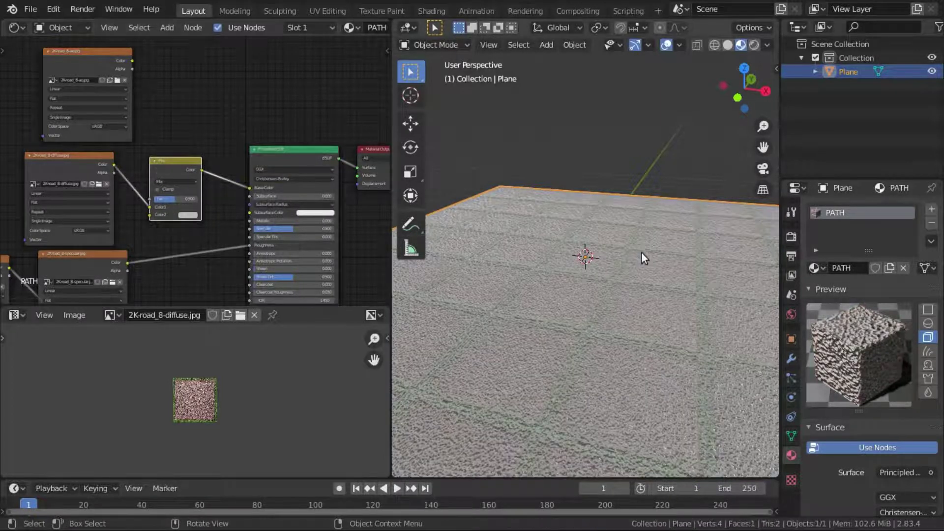
pyautogui.scroll(2, 642, 253)
pyautogui.scroll(2, 642, 254)
pyautogui.scroll(-4, 642, 254)
pyautogui.scroll(-4, 637, 245)
pyautogui.scroll(-1, 636, 245)
pyautogui.scroll(4, 636, 258)
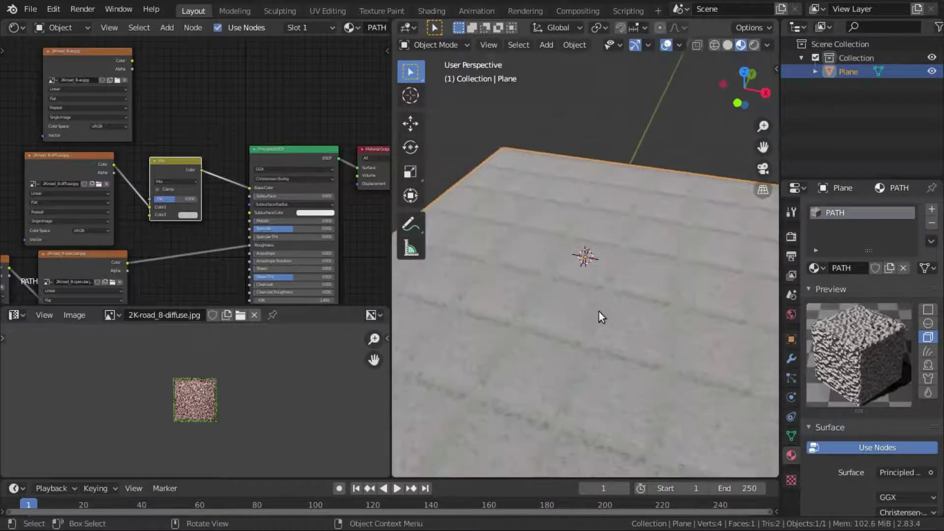
pyautogui.scroll(1, 600, 313)
pyautogui.scroll(5, 178, 180)
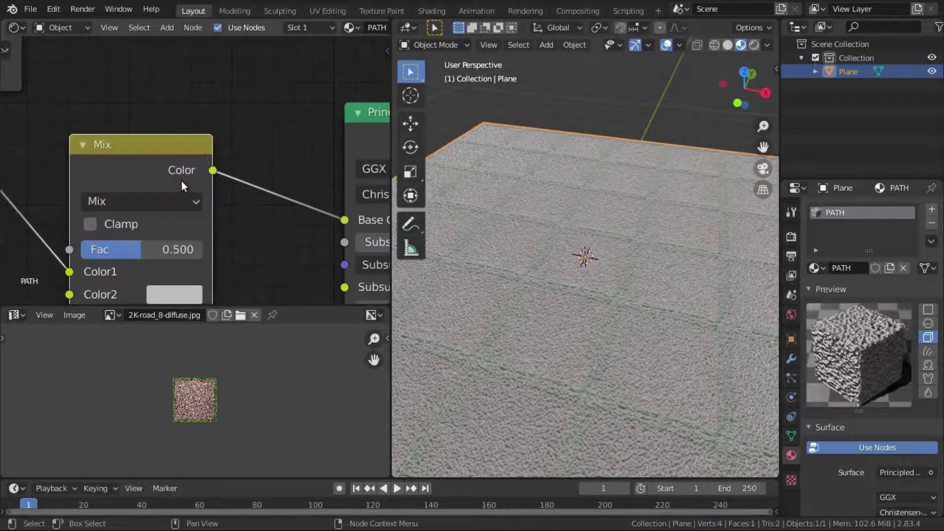
# - Set the mix node to Multiply and link the AO image Color into Color2
pyautogui.click(158, 201)
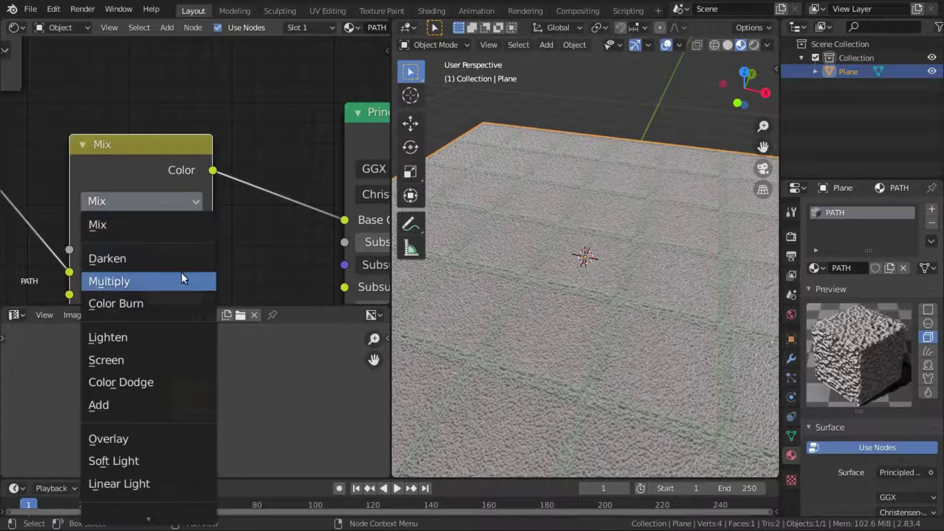
pyautogui.click(197, 281)
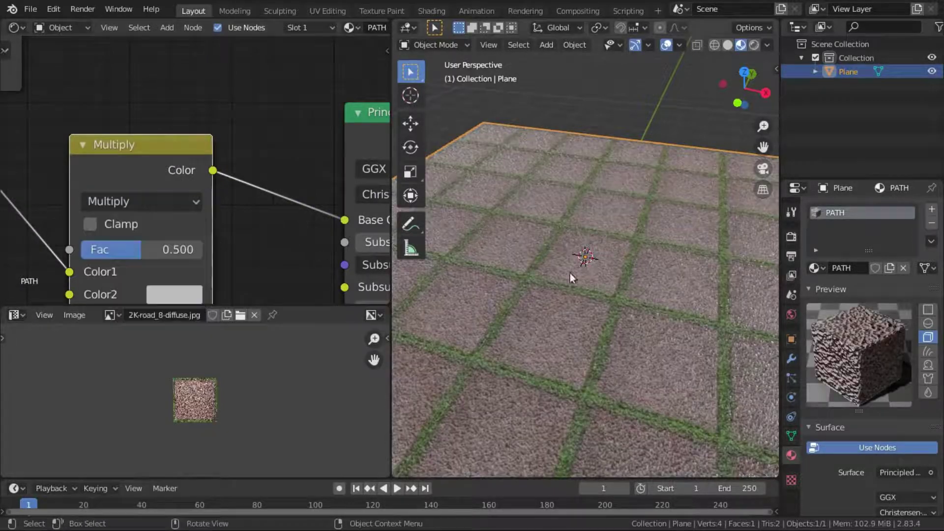
pyautogui.scroll(-2, 215, 212)
pyautogui.scroll(-2, 295, 264)
pyautogui.moveTo(295, 264); pyautogui.dragTo(298, 270, button='middle')
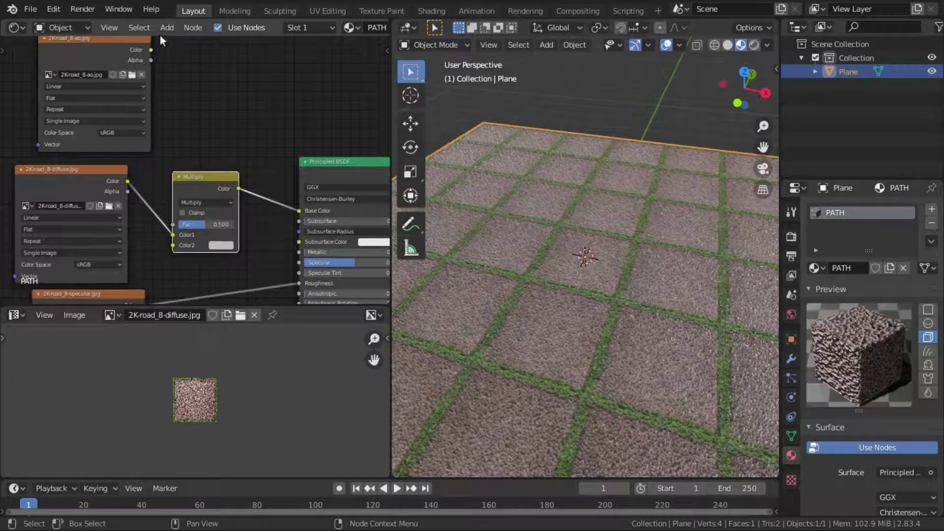
pyautogui.moveTo(153, 50); pyautogui.dragTo(175, 249)
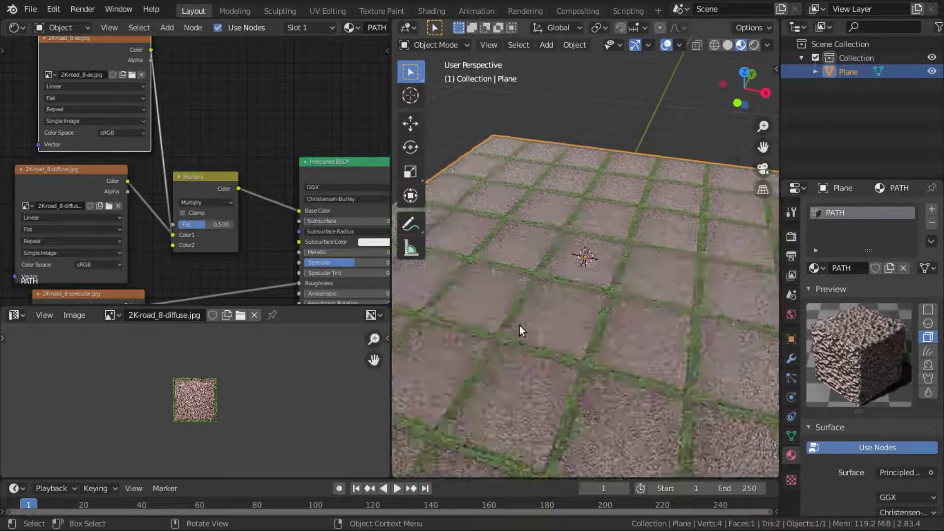
# - Orbit and zoom to view the AO-darkened road plane
pyautogui.moveTo(519, 326); pyautogui.dragTo(558, 297, button='middle')
pyautogui.scroll(4, 561, 295)
pyautogui.scroll(2, 560, 296)
pyautogui.scroll(2, 561, 296)
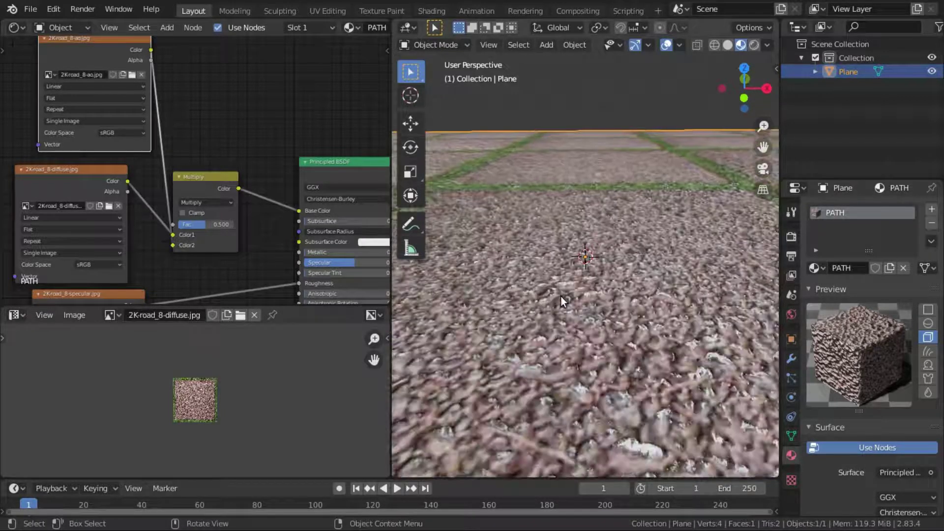
pyautogui.scroll(-3, 560, 296)
pyautogui.scroll(-3, 565, 300)
pyautogui.click(791, 237)
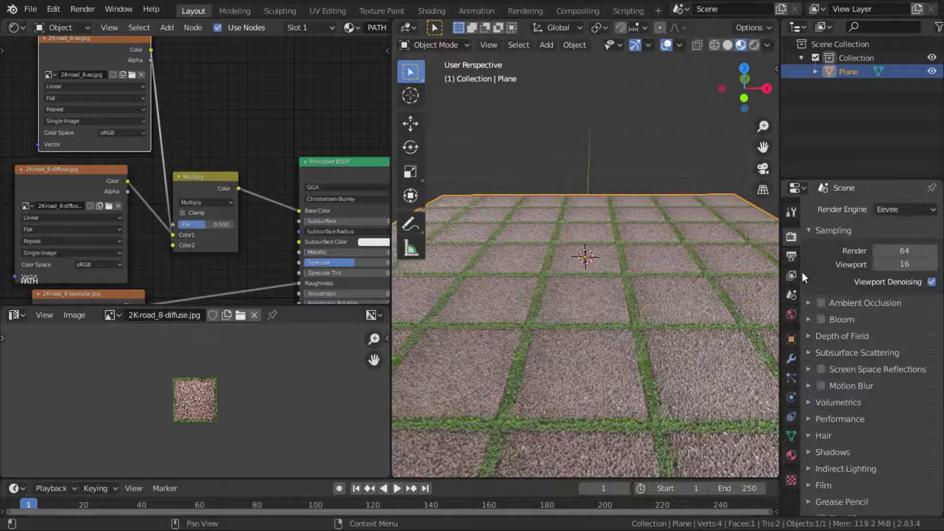
# - Enable Eevee ambient occlusion, inspect the road tiles close-up, then switch it off
pyautogui.click(807, 303)
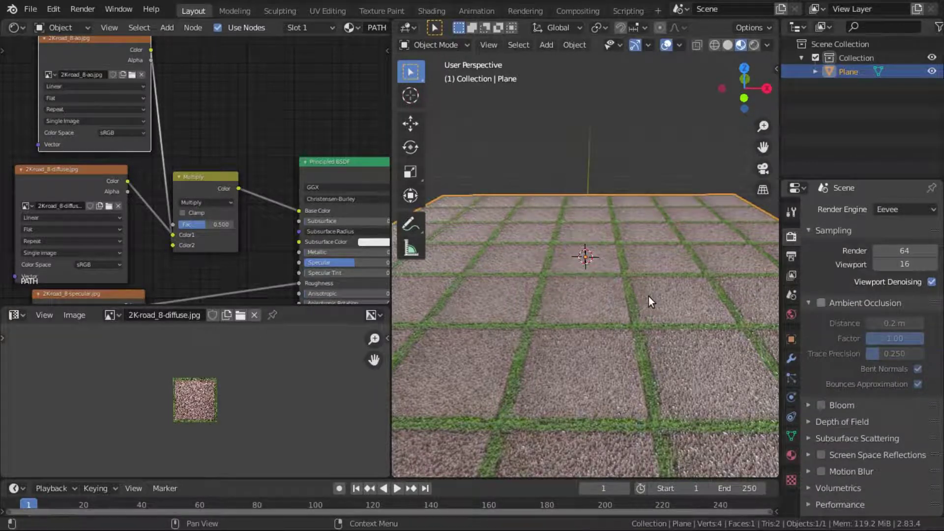
pyautogui.click(822, 304)
pyautogui.moveTo(650, 291); pyautogui.dragTo(441, 309, button='middle')
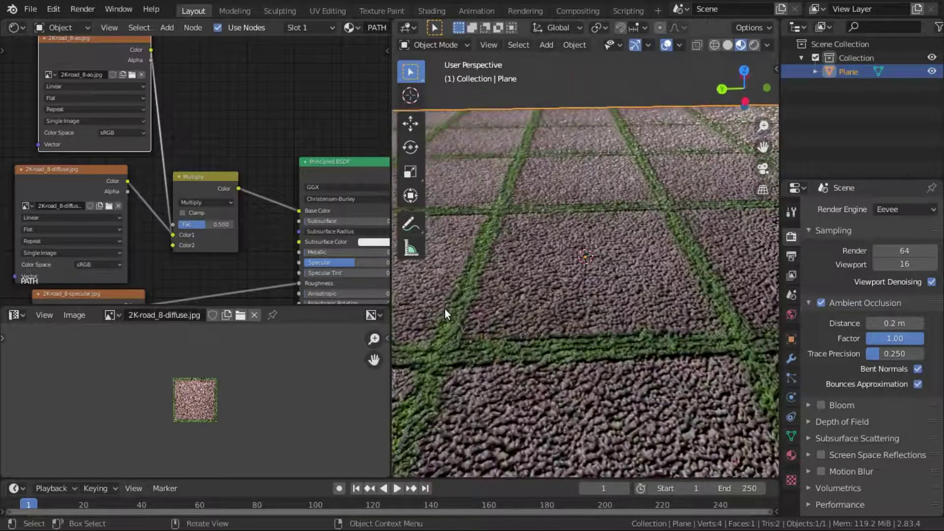
pyautogui.scroll(5, 444, 309)
pyautogui.moveTo(662, 281)
pyautogui.mouseDown(button='middle')
pyautogui.moveTo(649, 328)
pyautogui.moveTo(662, 285)
pyautogui.moveTo(747, 249)
pyautogui.moveTo(812, 323)
pyautogui.mouseUp(button='middle')
pyautogui.scroll(-4, 650, 325)
pyautogui.scroll(-4, 650, 322)
pyautogui.scroll(6, 661, 285)
pyautogui.click(819, 302)
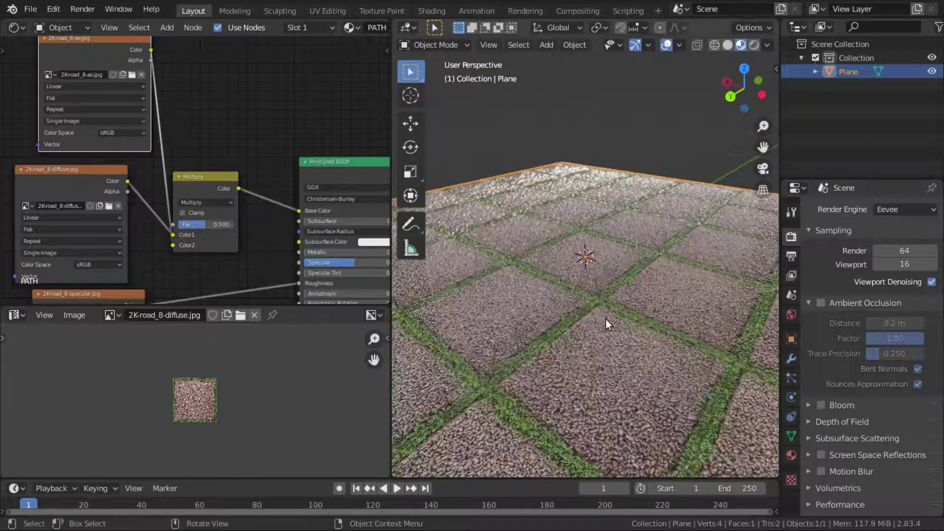
# - Join the Image Editor into the Node Editor and collapse it to widen the 3D Viewport
pyautogui.moveTo(606, 319); pyautogui.dragTo(481, 279, button='middle')
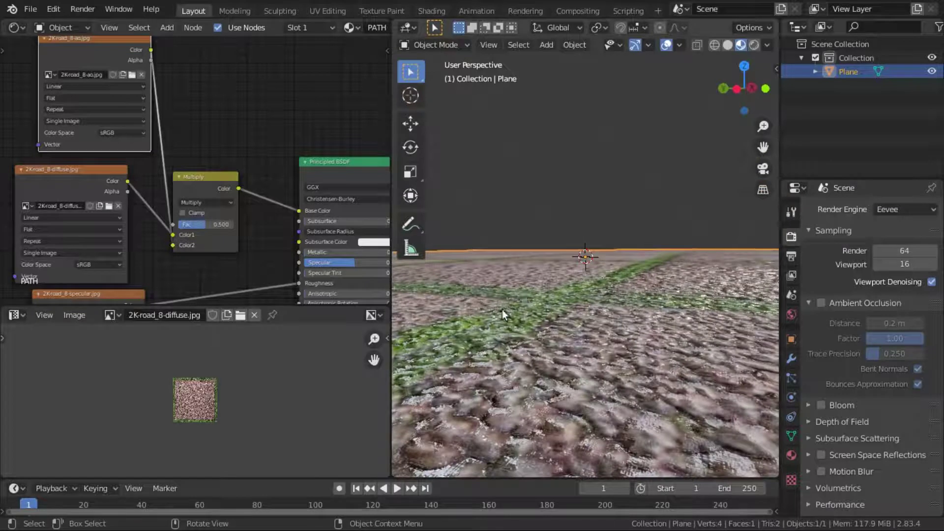
pyautogui.moveTo(502, 310); pyautogui.dragTo(487, 311, button='middle')
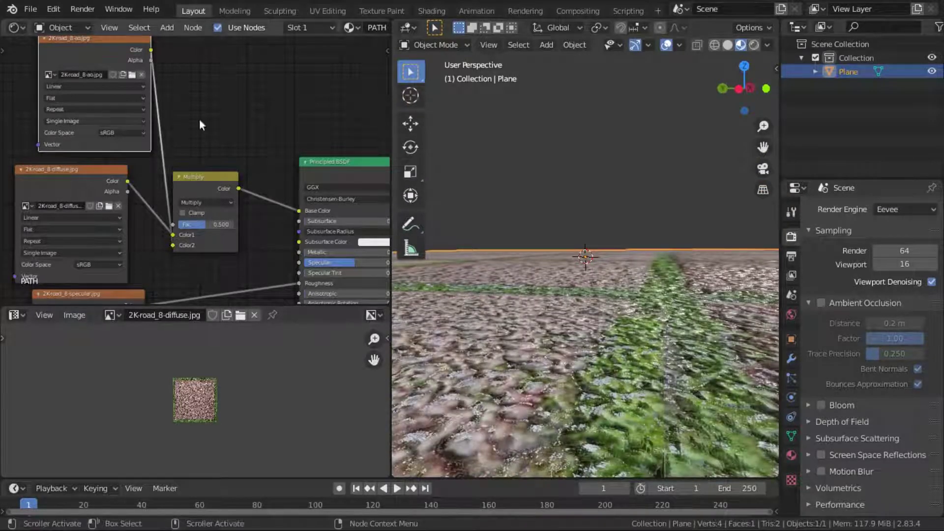
pyautogui.scroll(-5, 591, 268)
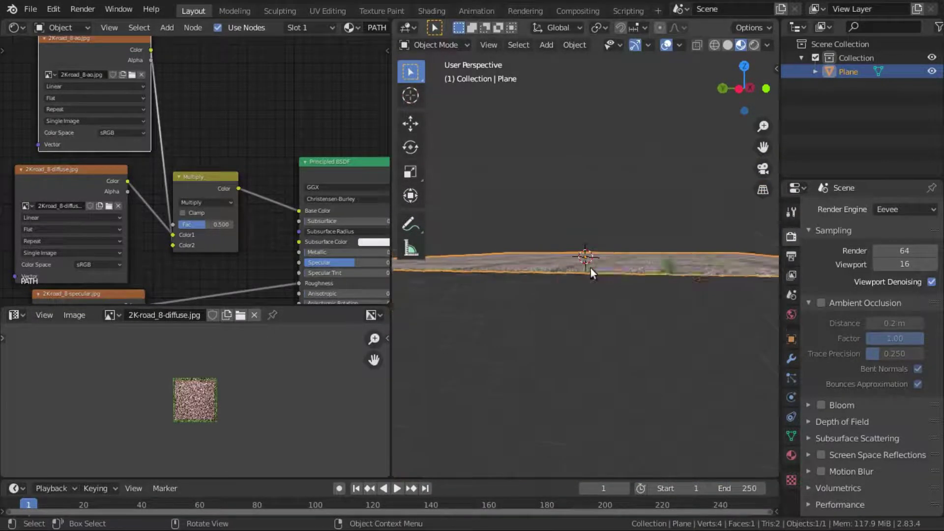
pyautogui.scroll(3, 603, 299)
pyautogui.scroll(2, 603, 299)
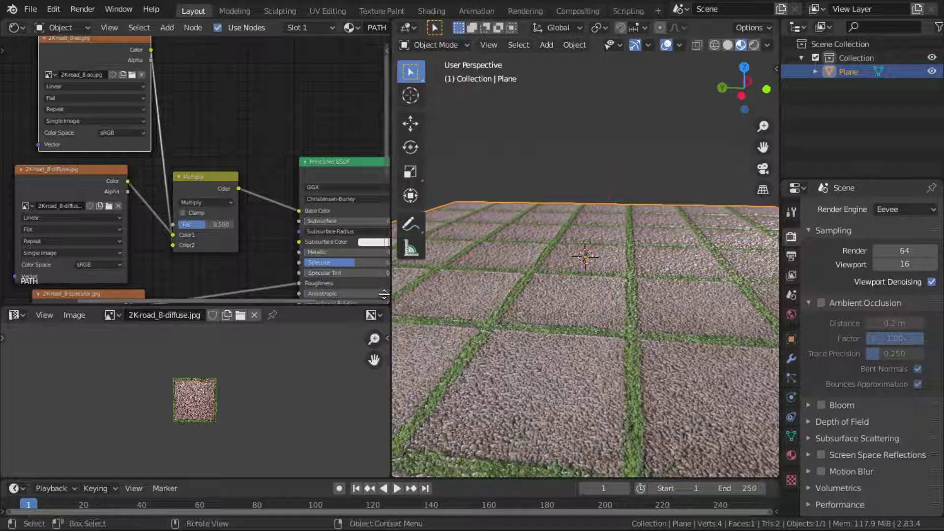
pyautogui.moveTo(379, 296); pyautogui.dragTo(359, 347)
pyautogui.moveTo(385, 466)
pyautogui.mouseDown()
pyautogui.moveTo(386, 458)
pyautogui.moveTo(21, 452)
pyautogui.mouseUp()
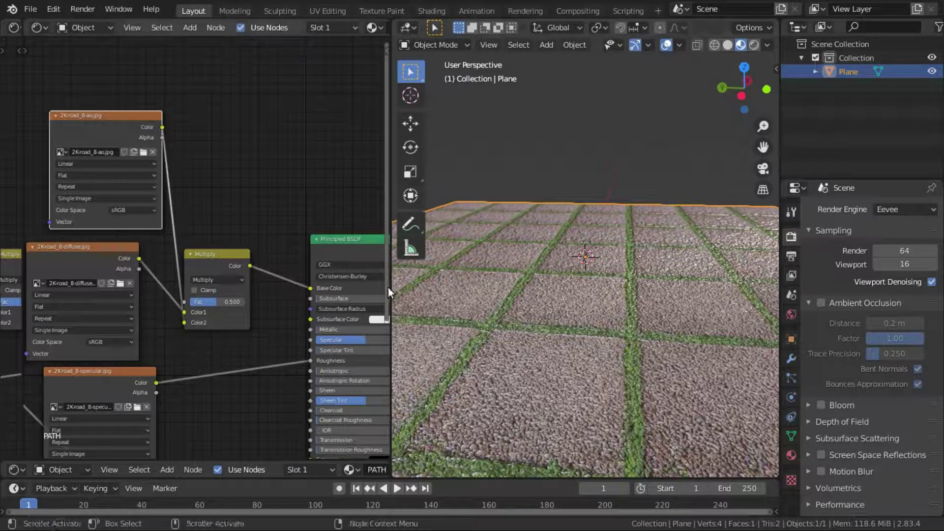
pyautogui.moveTo(391, 288); pyautogui.dragTo(389, 287)
pyautogui.moveTo(4, 320); pyautogui.dragTo(4, 320)
# - Zoom out and orbit to show the whole tiled road plane from above
pyautogui.scroll(-3, 520, 334)
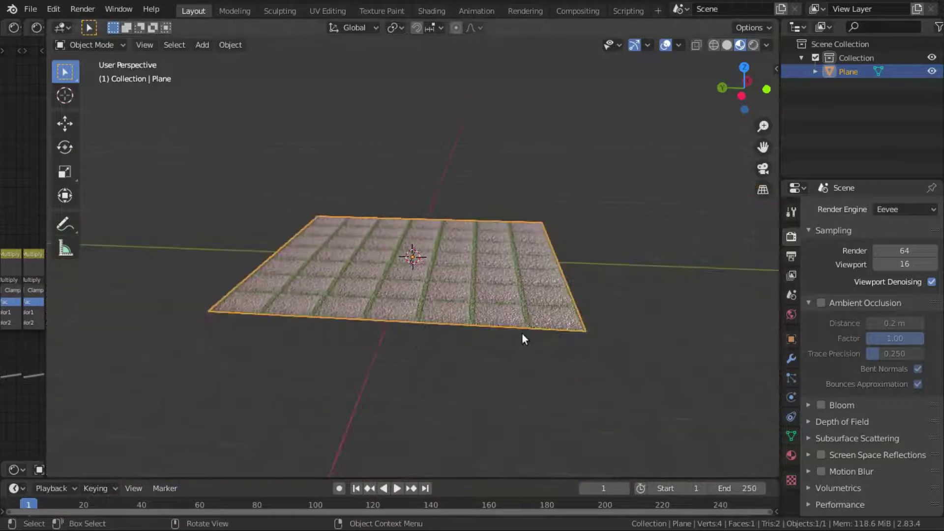
pyautogui.scroll(5, 522, 334)
pyautogui.scroll(-2, 565, 337)
pyautogui.scroll(-2, 566, 337)
pyautogui.scroll(-1, 565, 337)
pyautogui.moveTo(537, 343)
pyautogui.mouseDown(button='middle')
pyautogui.moveTo(435, 384)
pyautogui.moveTo(488, 327)
pyautogui.mouseUp(button='middle')
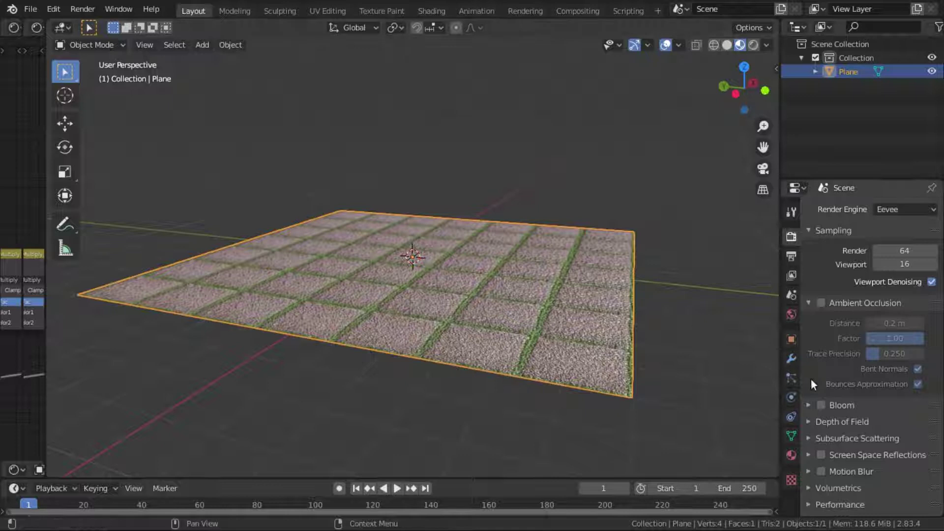
# - Enable world nodes and set the world Color to an Environment Texture
pyautogui.click(790, 314)
pyautogui.click(895, 251)
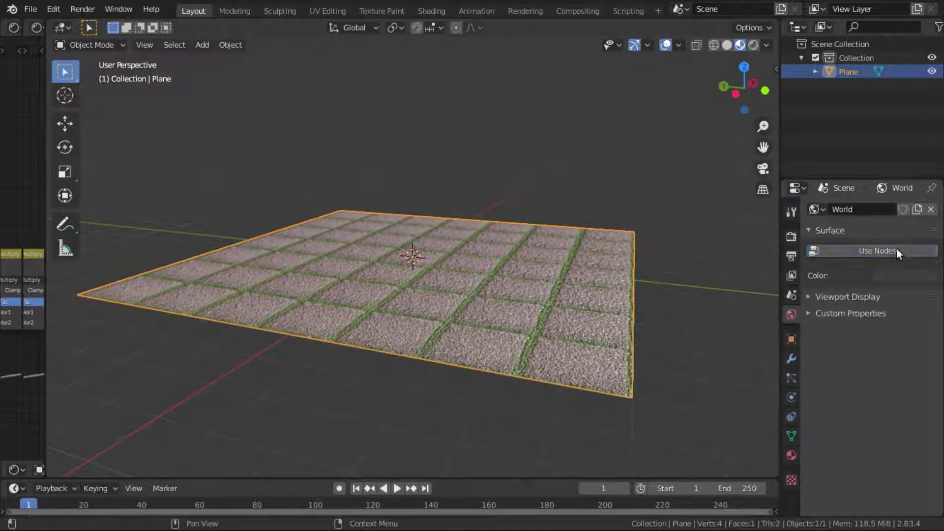
pyautogui.click(840, 253)
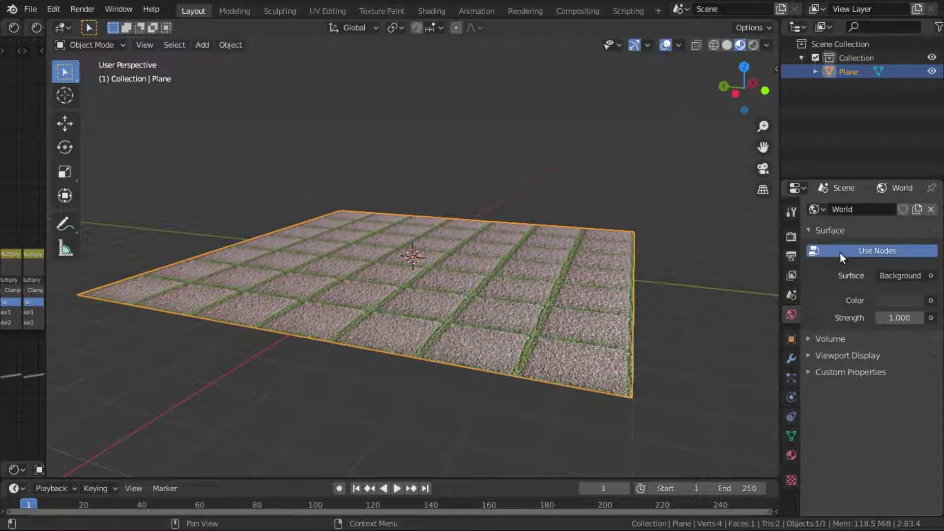
pyautogui.click(903, 274)
pyautogui.scroll(3, 767, 117)
pyautogui.scroll(3, 779, 84)
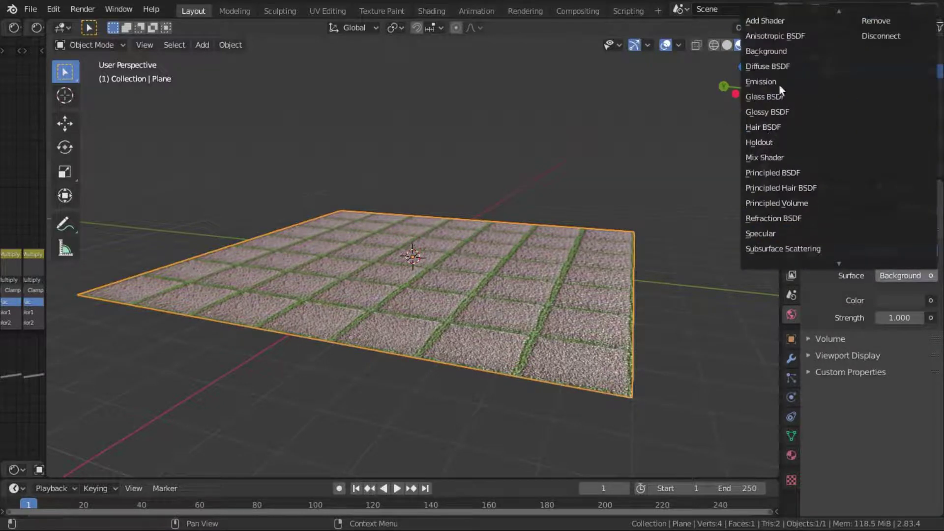
pyautogui.click(931, 301)
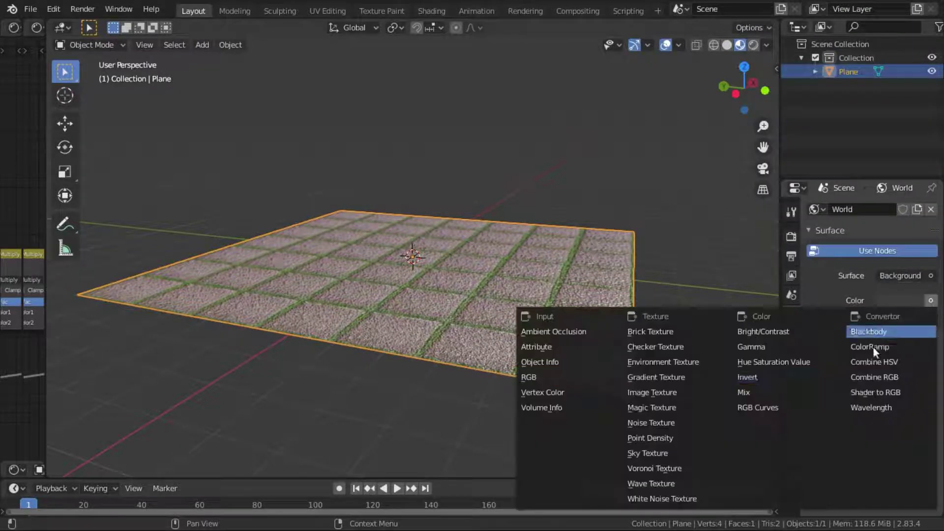
pyautogui.click(694, 363)
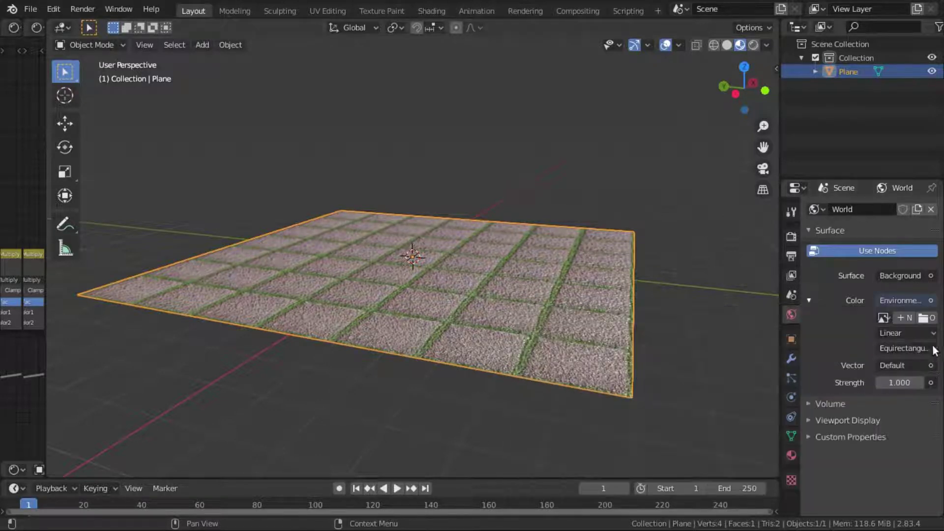
# - Load small_rural_road_02_2k.hdr from Downloads into the environment texture
pyautogui.click(926, 318)
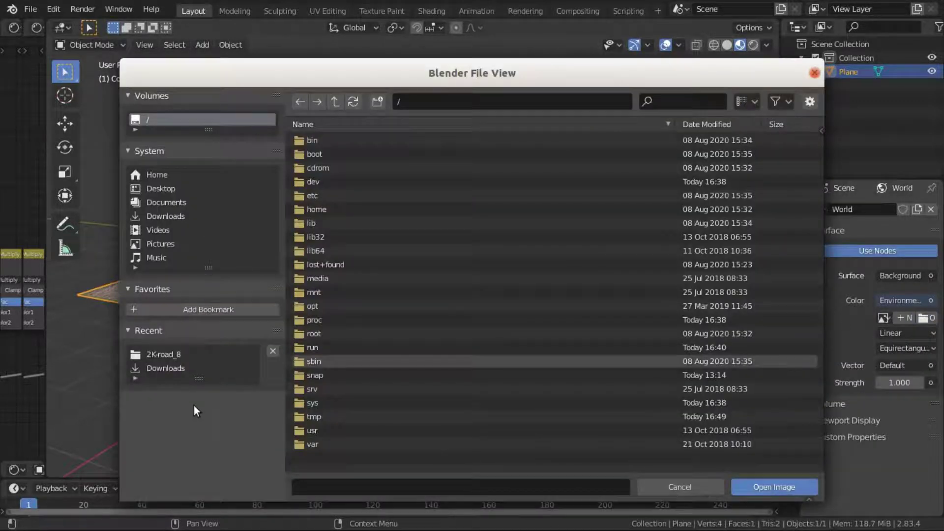
pyautogui.click(168, 369)
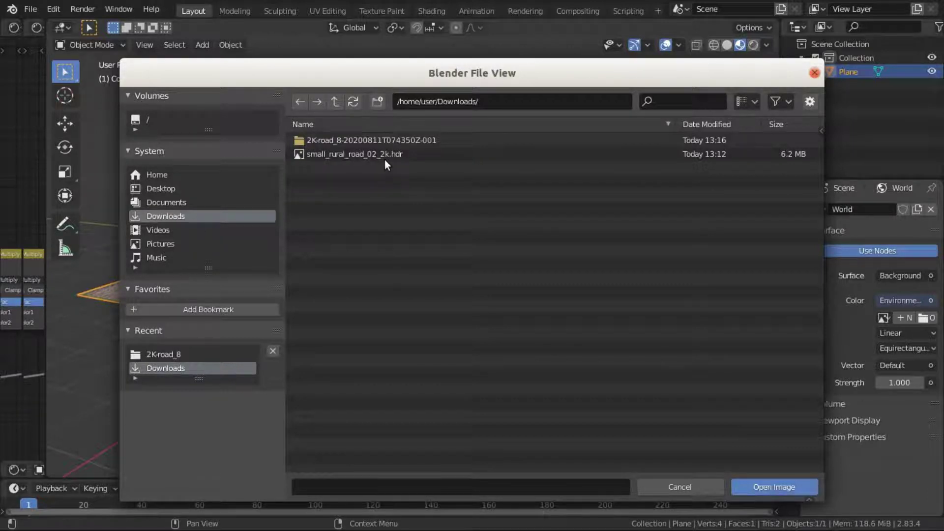
pyautogui.click(381, 156)
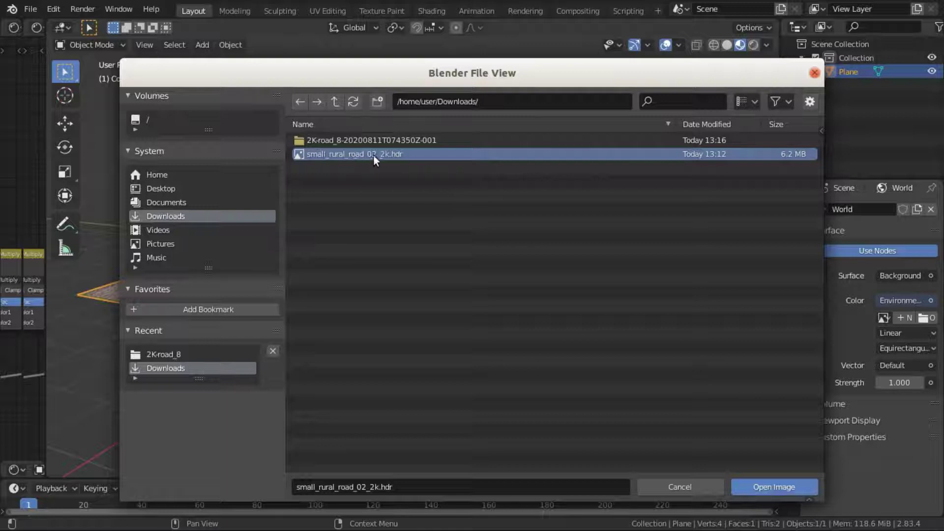
pyautogui.click(796, 488)
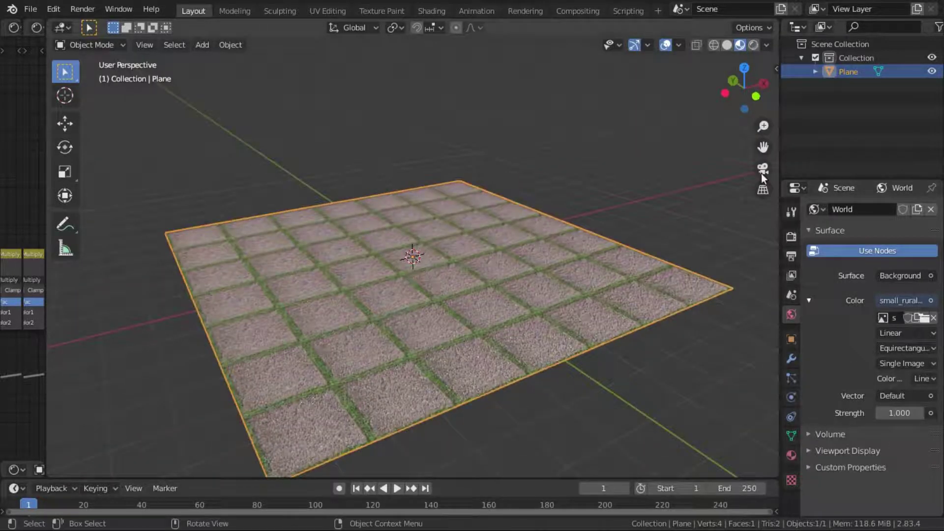
# - Switch the viewport to Rendered shading and orbit low over the ground and trees
pyautogui.click(754, 47)
pyautogui.moveTo(623, 310)
pyautogui.mouseDown(button='middle')
pyautogui.moveTo(765, 270)
pyautogui.moveTo(771, 282)
pyautogui.moveTo(432, 272)
pyautogui.moveTo(392, 288)
pyautogui.moveTo(119, 278)
pyautogui.moveTo(207, 317)
pyautogui.moveTo(367, 317)
pyautogui.moveTo(420, 265)
pyautogui.moveTo(630, 230)
pyautogui.moveTo(691, 268)
pyautogui.moveTo(678, 328)
pyautogui.moveTo(685, 240)
pyautogui.moveTo(635, 279)
pyautogui.moveTo(623, 317)
pyautogui.moveTo(550, 410)
pyautogui.mouseUp(button='middle')
pyautogui.scroll(4, 774, 283)
pyautogui.scroll(4, 490, 325)
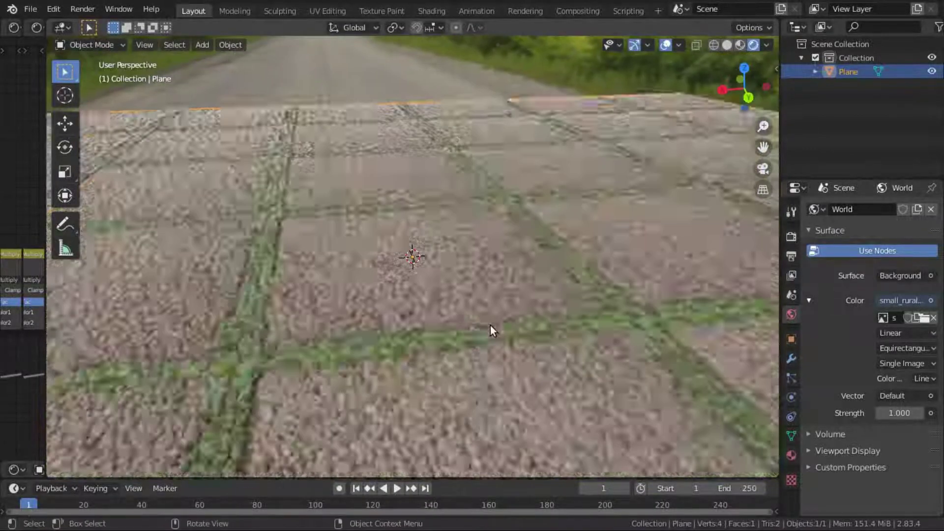
pyautogui.scroll(3, 490, 326)
pyautogui.scroll(3, 491, 326)
pyautogui.moveTo(490, 326)
pyautogui.mouseDown(button='middle')
pyautogui.moveTo(646, 303)
pyautogui.moveTo(650, 294)
pyautogui.mouseUp(button='middle')
# - Compare Solid and Material Preview shading, ending back in Rendered
pyautogui.click(727, 46)
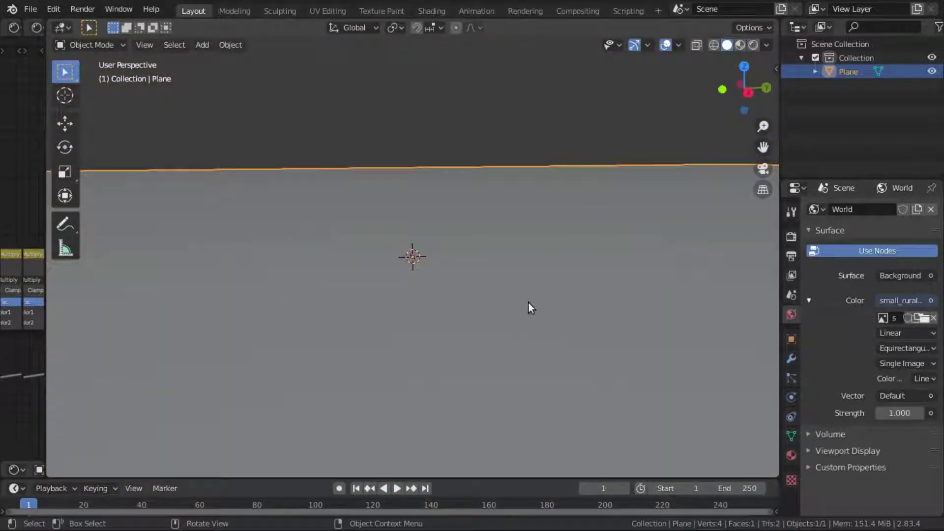
pyautogui.scroll(-2, 528, 301)
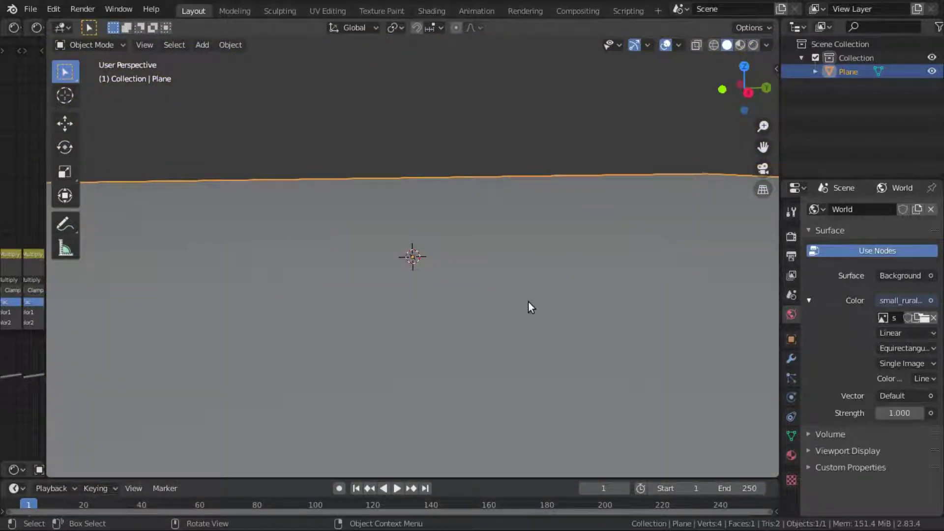
pyautogui.scroll(-1, 539, 303)
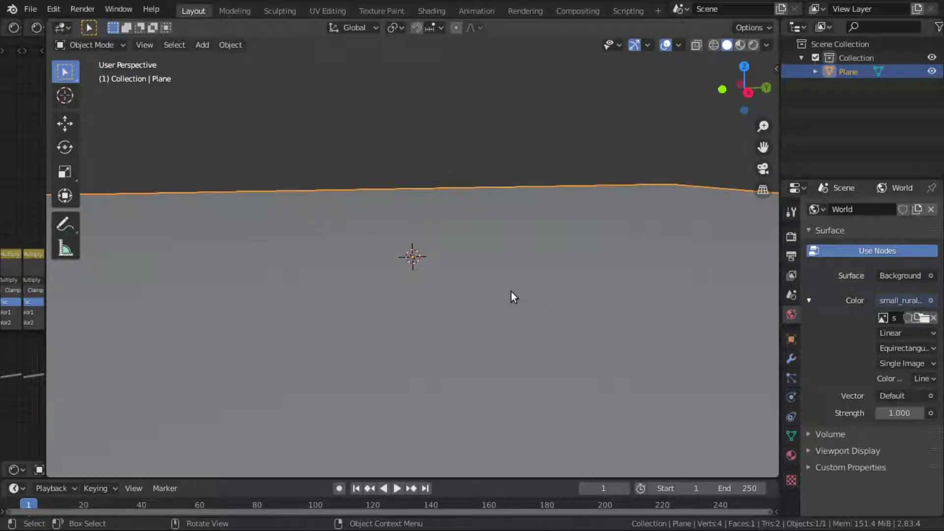
pyautogui.scroll(-1, 493, 284)
pyautogui.scroll(-1, 478, 278)
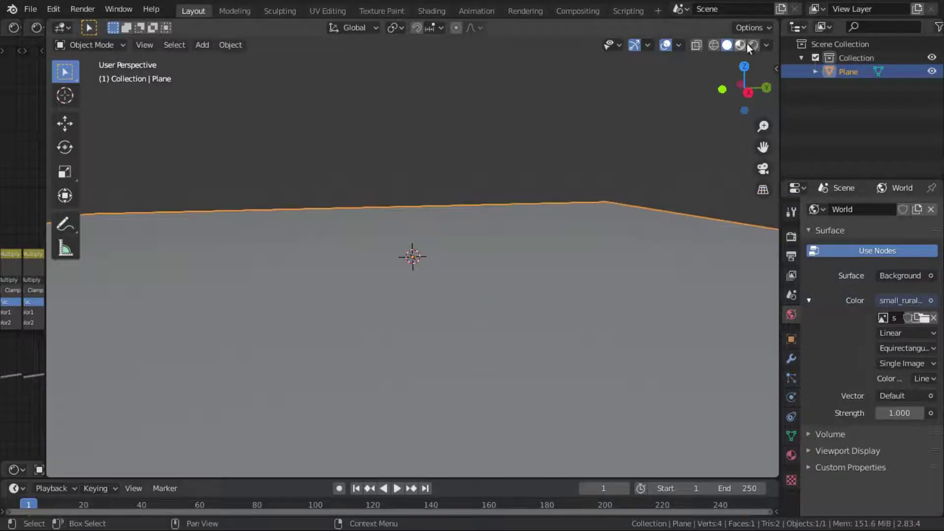
pyautogui.click(753, 45)
pyautogui.click(740, 45)
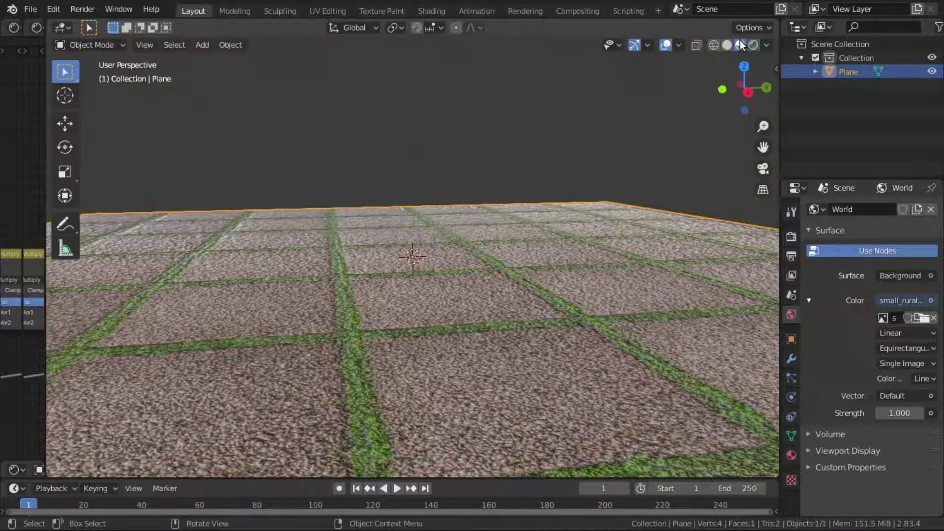
pyautogui.click(753, 45)
# - Orbit and zoom to frame the tiled ground against the HDR trees
pyautogui.moveTo(599, 231)
pyautogui.mouseDown(button='middle')
pyautogui.moveTo(557, 180)
pyautogui.moveTo(593, 241)
pyautogui.moveTo(714, 228)
pyautogui.moveTo(591, 197)
pyautogui.moveTo(675, 204)
pyautogui.moveTo(775, 196)
pyautogui.moveTo(0, 228)
pyautogui.moveTo(149, 259)
pyautogui.mouseUp(button='middle')
pyautogui.scroll(3, 593, 241)
pyautogui.scroll(3, 605, 239)
pyautogui.moveTo(277, 216)
pyautogui.mouseDown(button='middle')
pyautogui.moveTo(282, 203)
pyautogui.moveTo(303, 209)
pyautogui.mouseUp(button='middle')
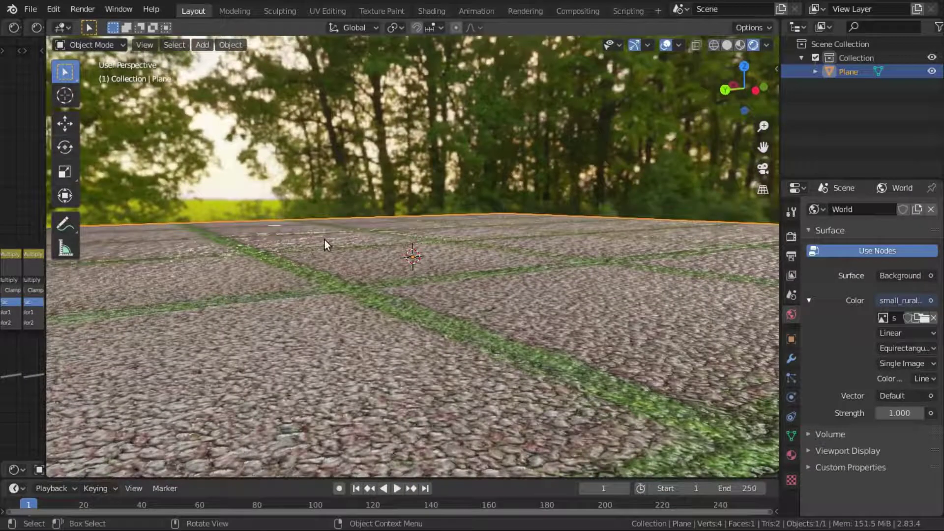
pyautogui.hotkey('shift', 'a')
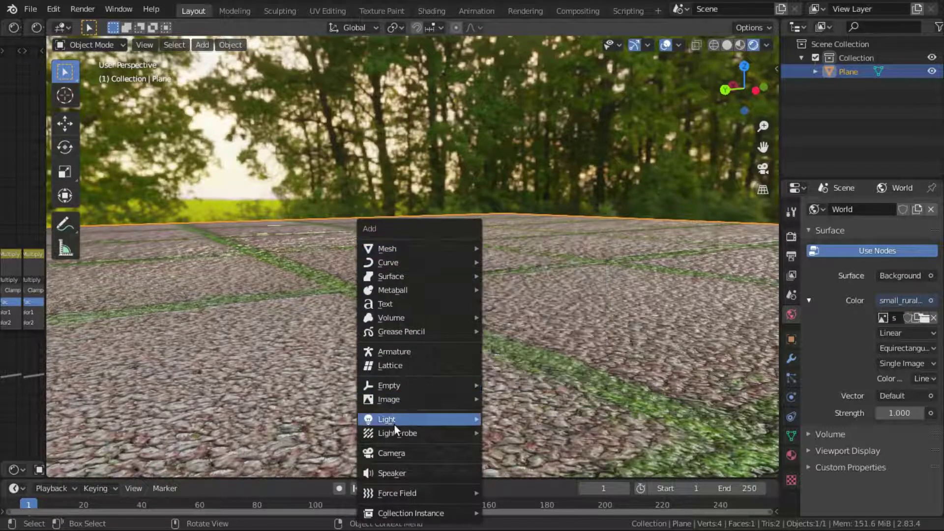
# - Add a camera, set it as the active view, and roughly reposition it
pyautogui.click(390, 453)
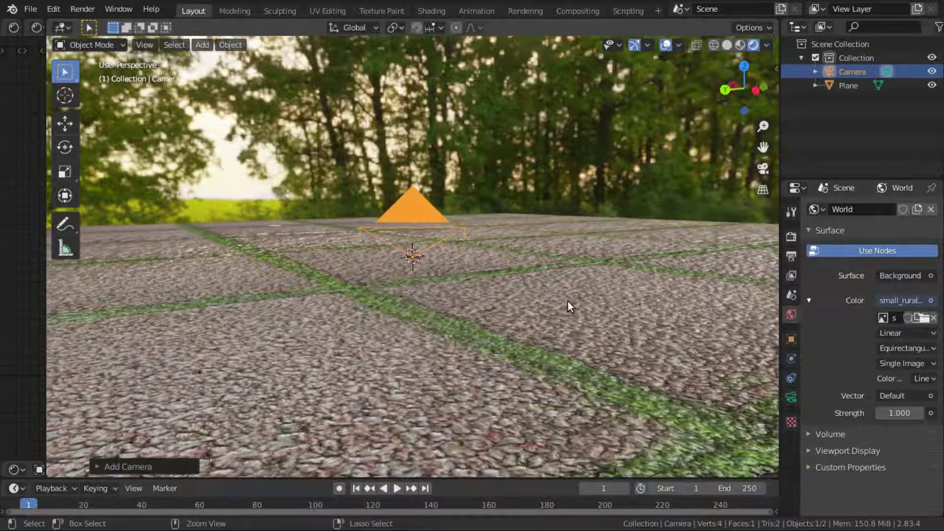
pyautogui.press('ctrl+KP_0')
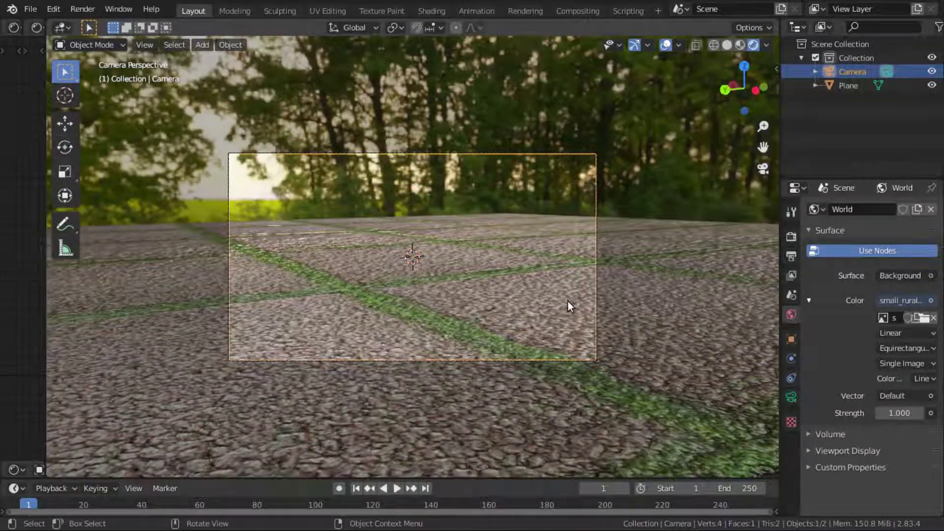
pyautogui.press('g')
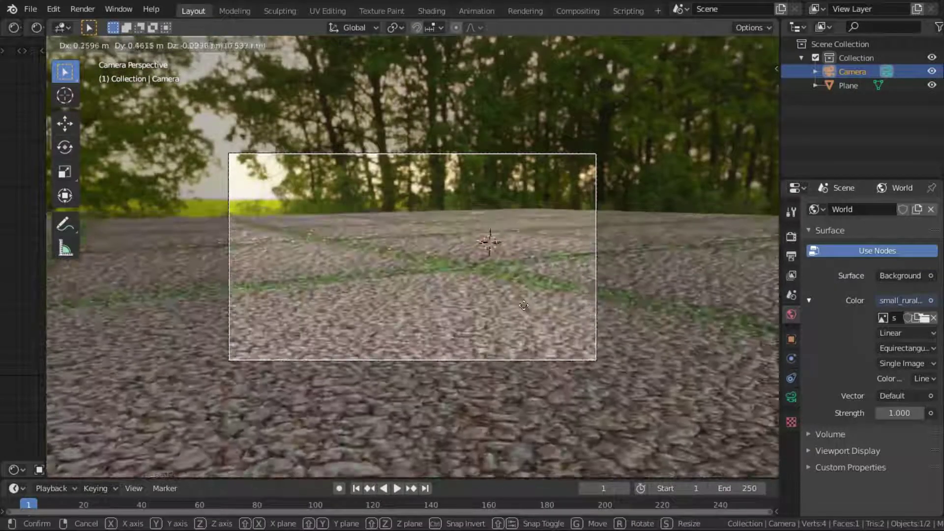
pyautogui.click(515, 305)
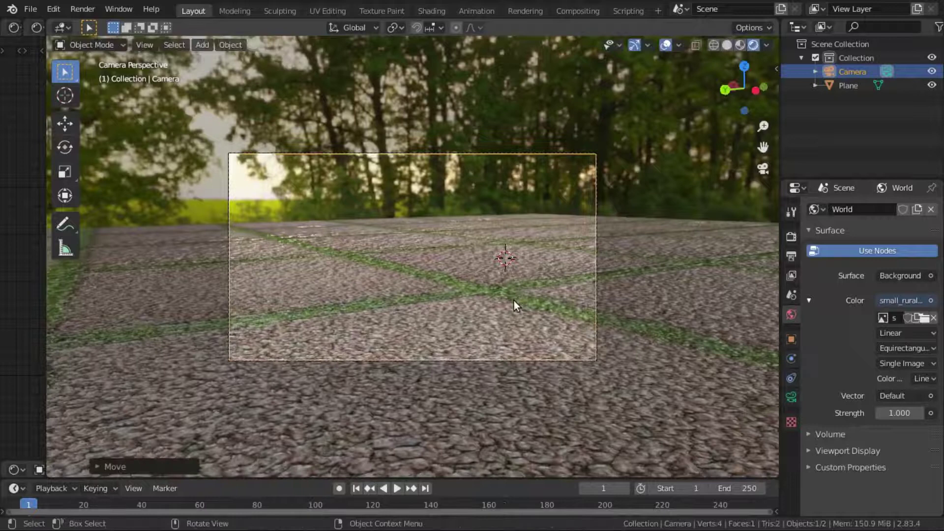
pyautogui.press('g')
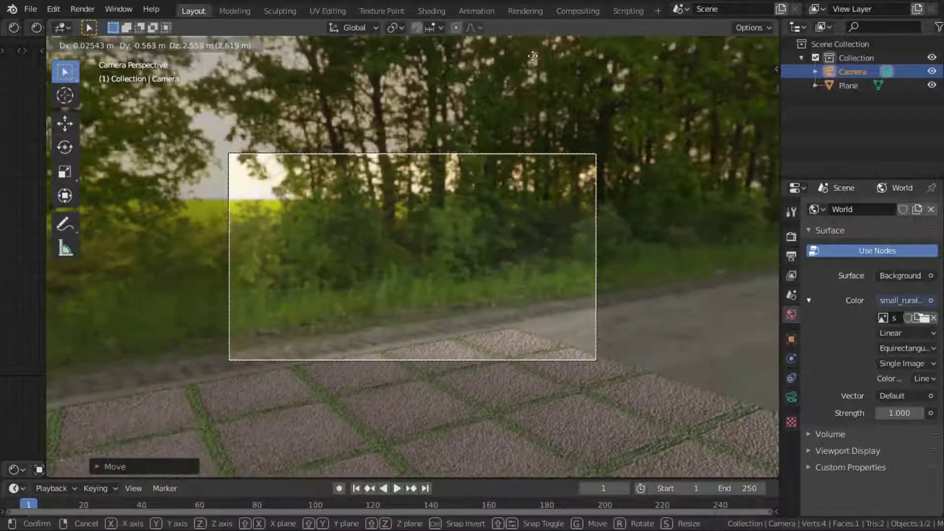
pyautogui.click(550, 275)
# - Lower the camera near the ground so it frames the gravel with trees behind
pyautogui.press('r')
pyautogui.press('r')
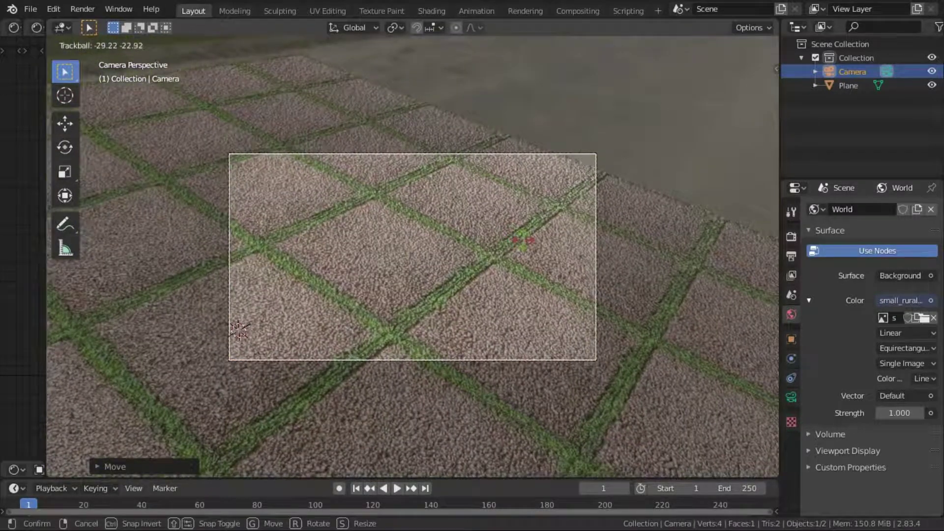
pyautogui.press('Escape')
pyautogui.press('g')
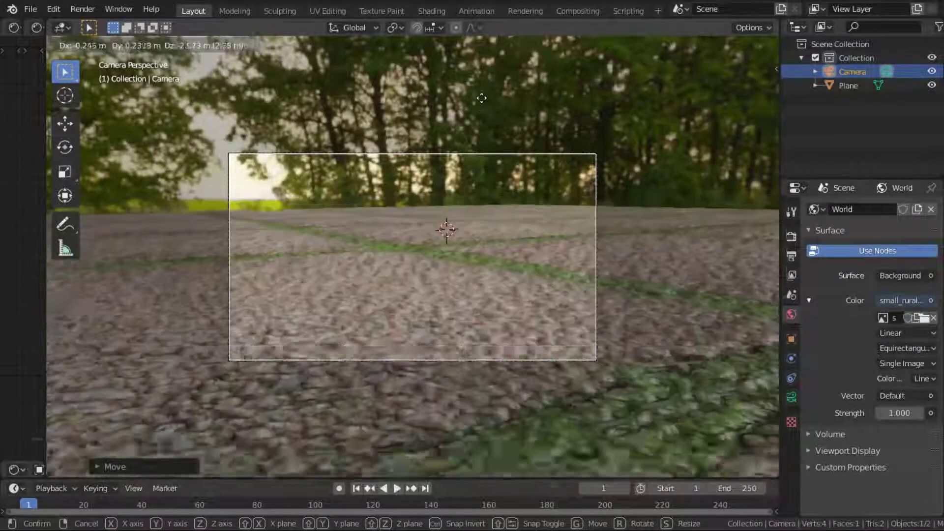
pyautogui.click(480, 96)
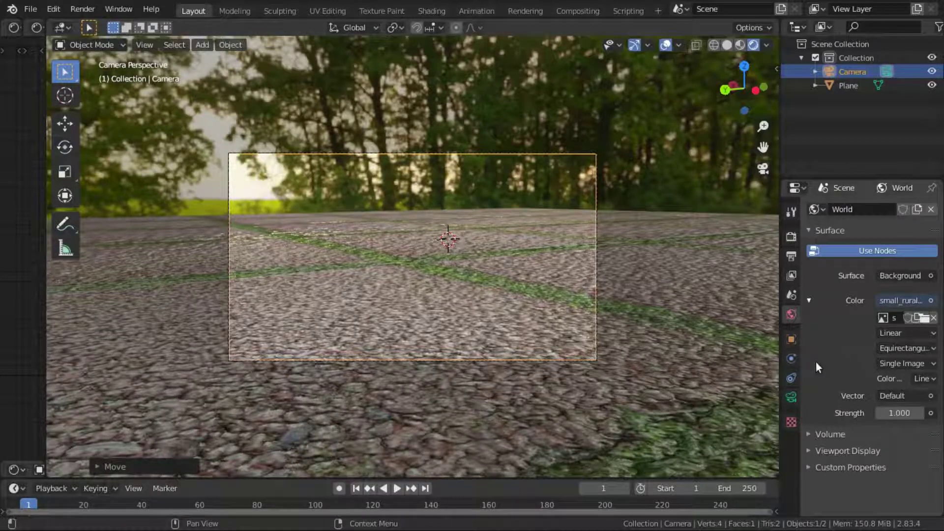
pyautogui.press('g')
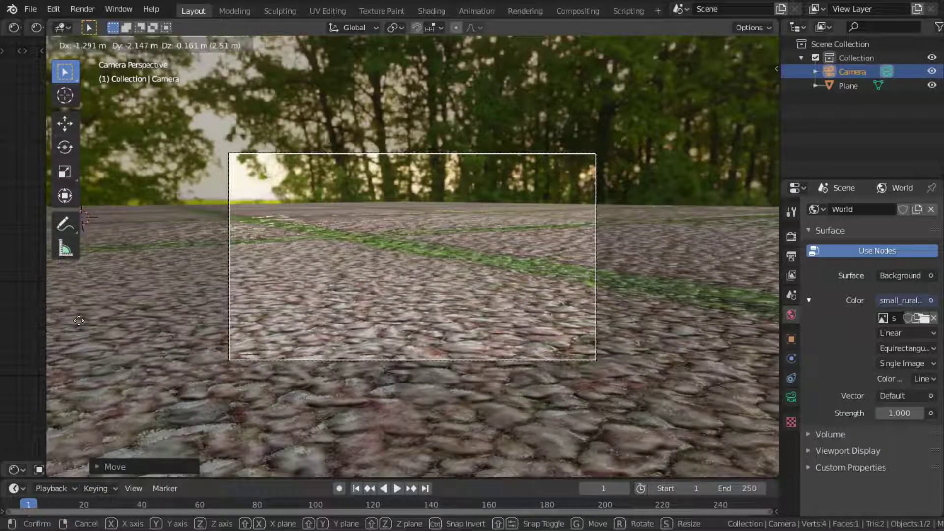
pyautogui.click(79, 321)
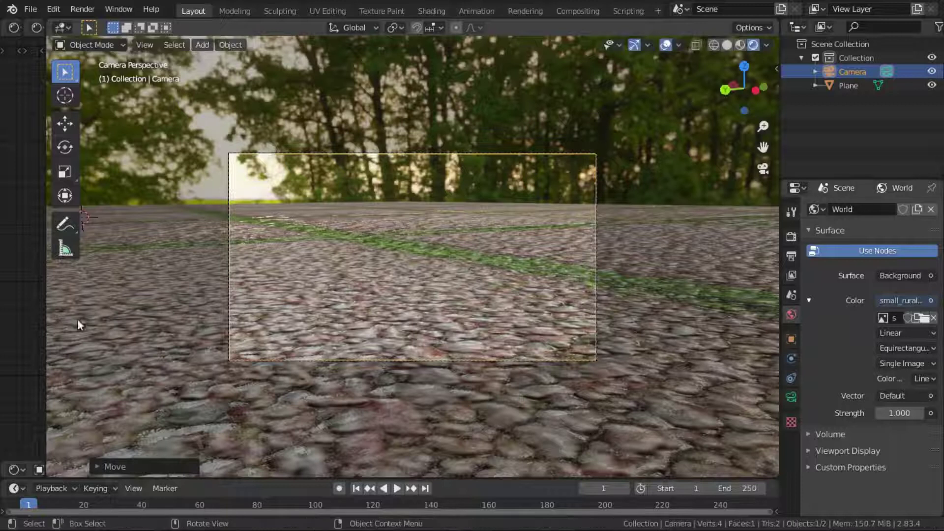
pyautogui.press('g')
pyautogui.click(680, 250)
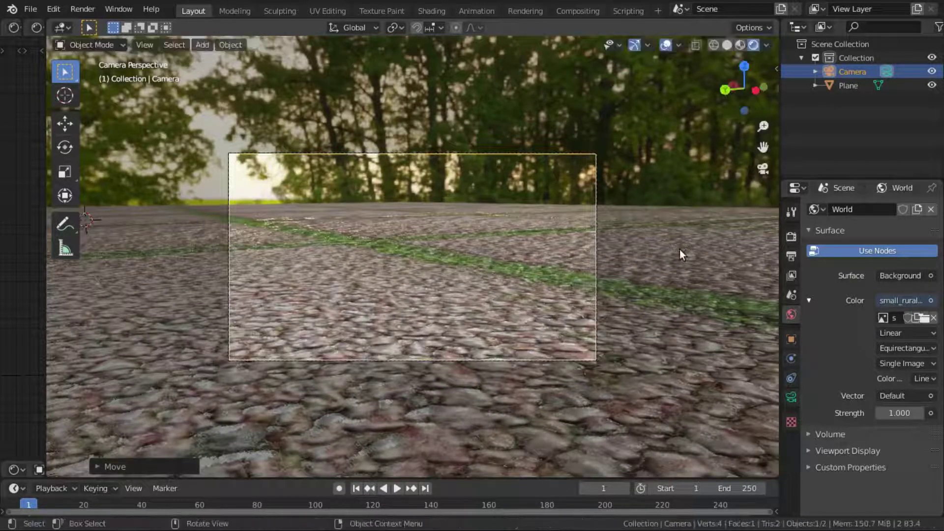